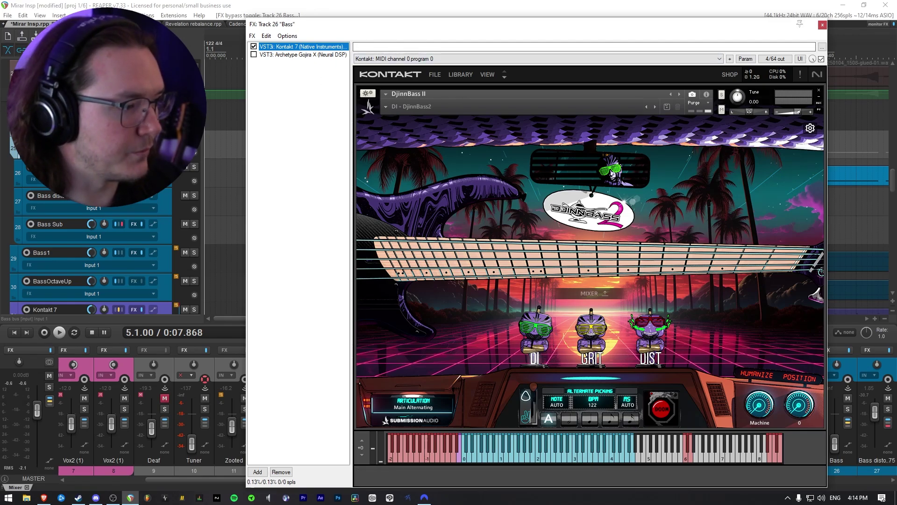
Close the Bass track's effects window and open the Bass distortion track's effects chain with Virtual Mix Rack selected.
scroll(159, 234, "up", 2)
left_click(151, 231)
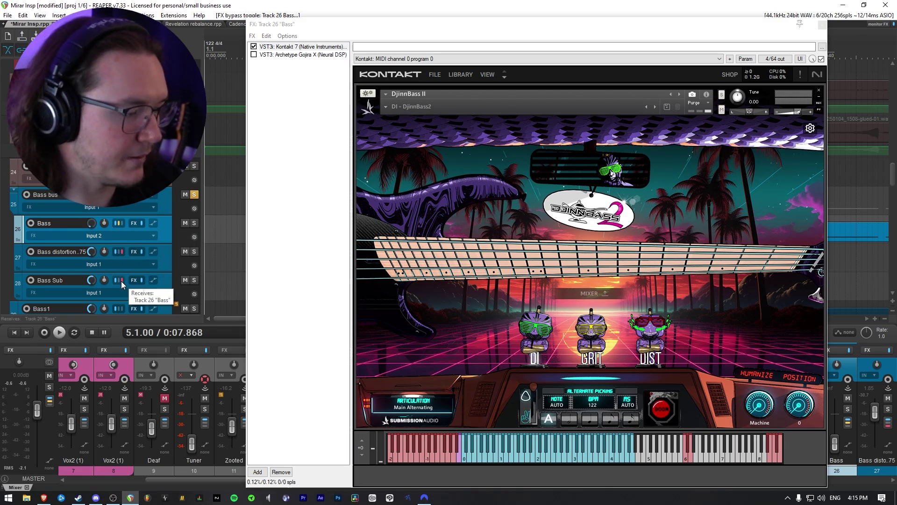
key("Escape")
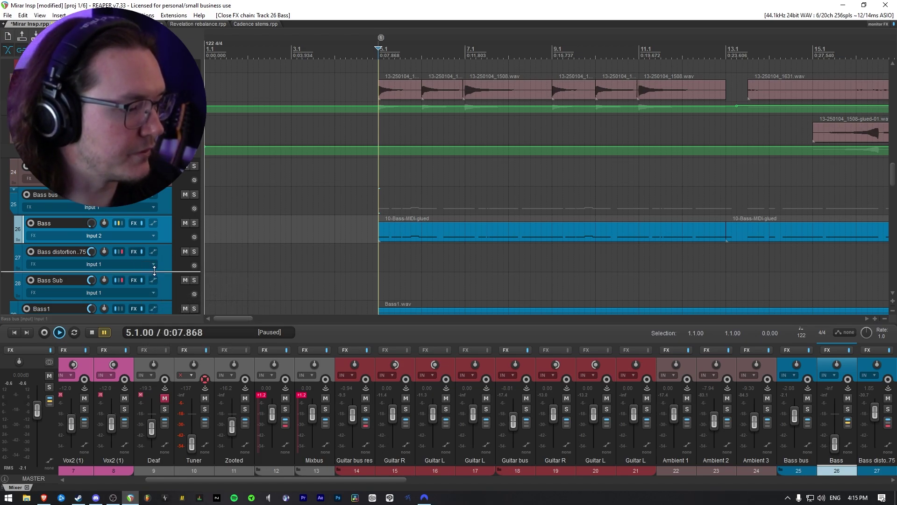
left_click(132, 251)
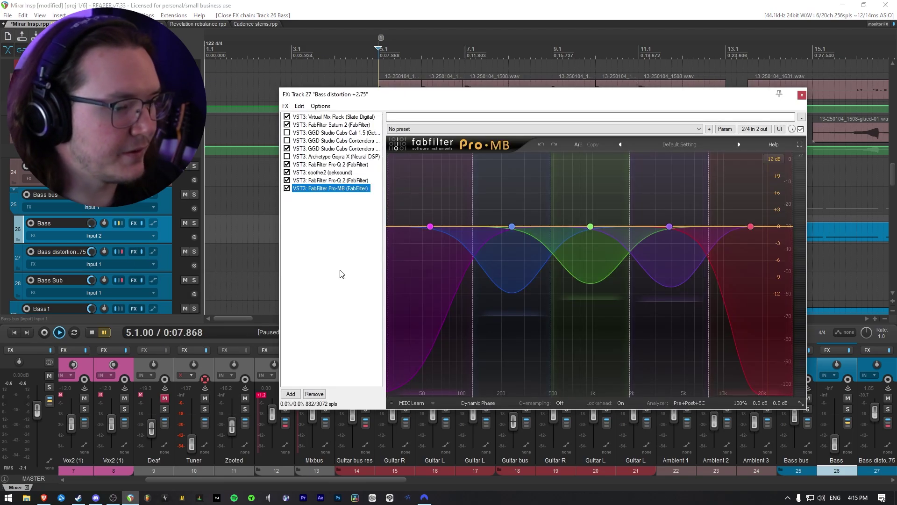
left_click(334, 116)
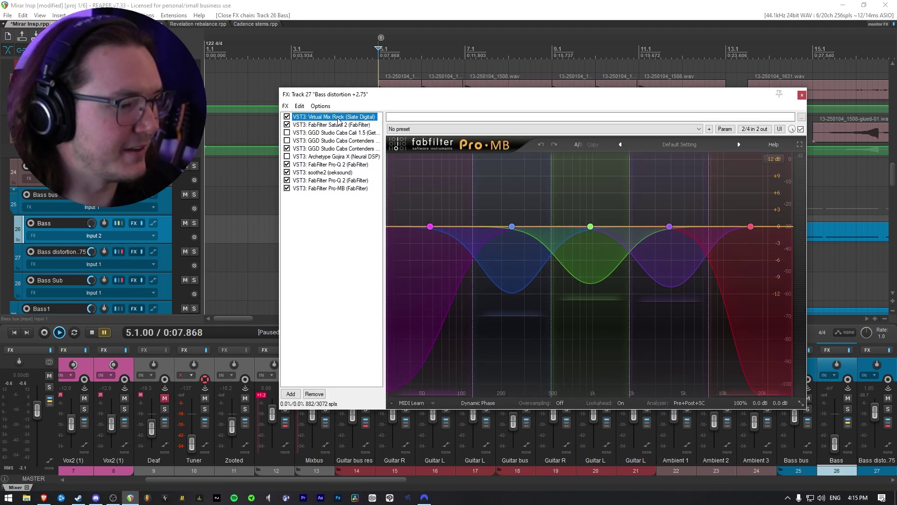
left_click_drag(489, 95, 466, 74)
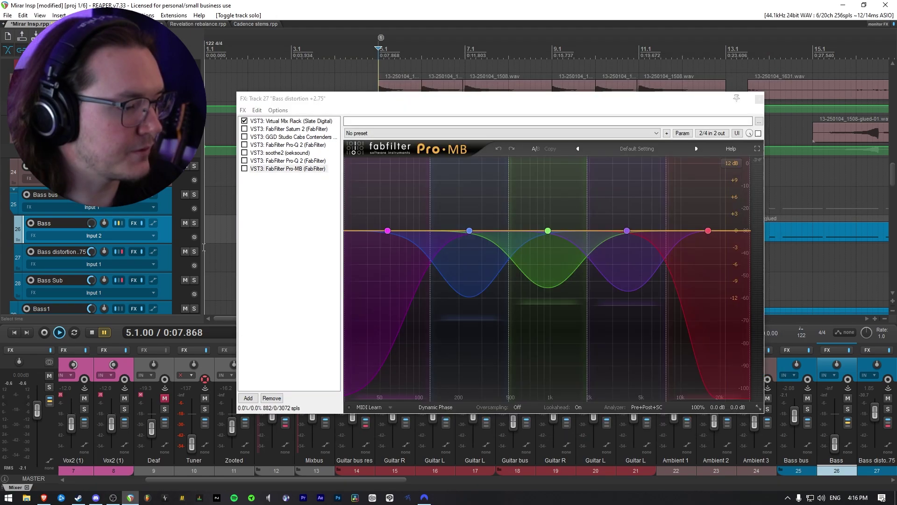
Solo the Bass distortion track and bypass its Virtual Mix Rack plugin.
left_click(195, 252)
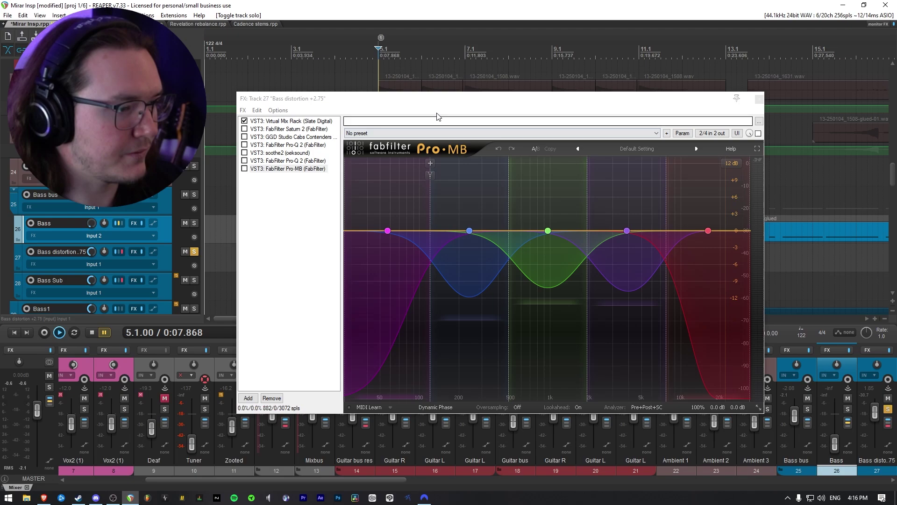
left_click_drag(299, 98, 335, 97)
left_click(319, 120)
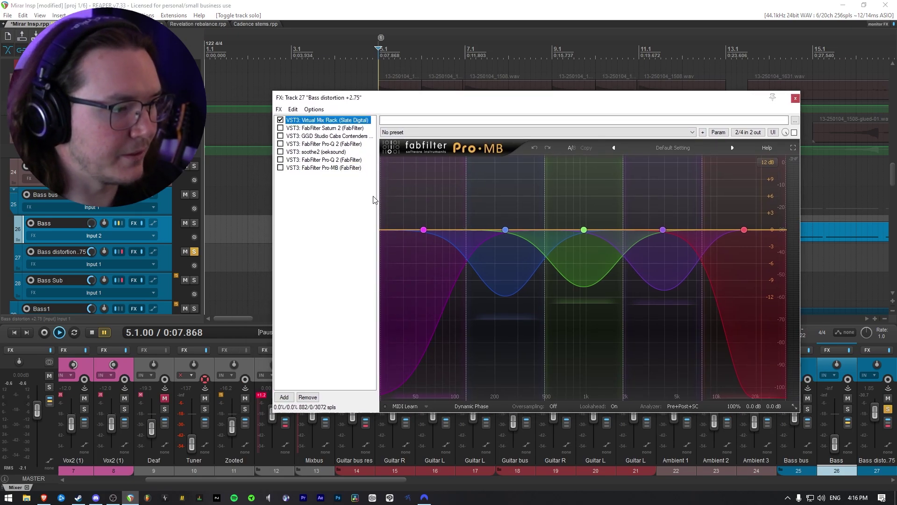
left_click(281, 120)
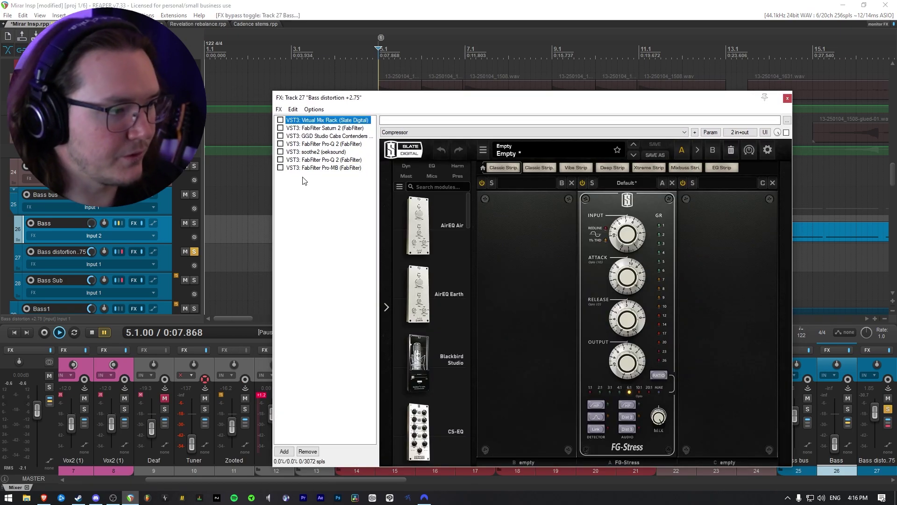
Play the soloed Bass distortion track with every plugin in its chain bypassed.
left_click(168, 211)
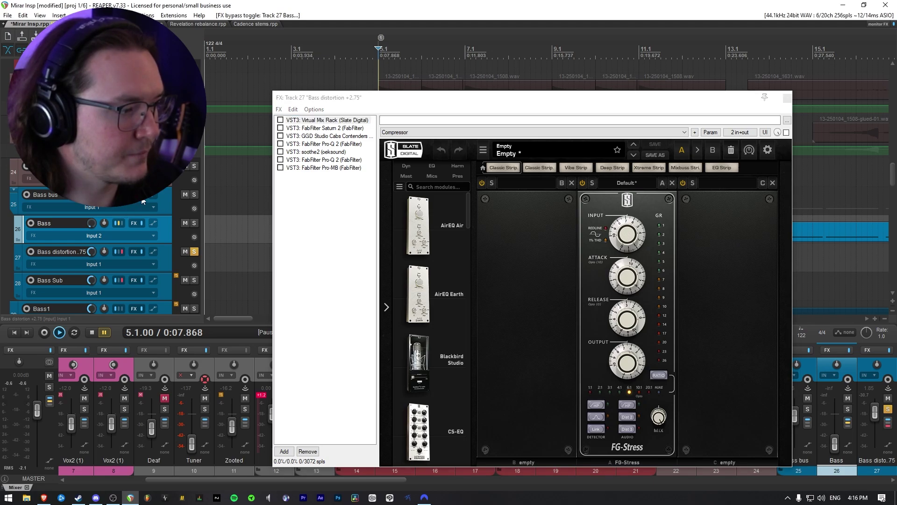
key("b")
key("space")
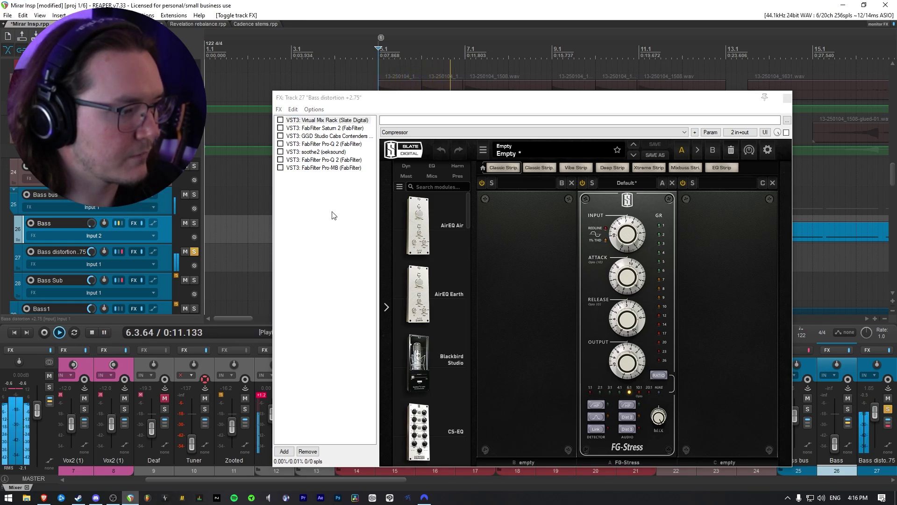
key("space")
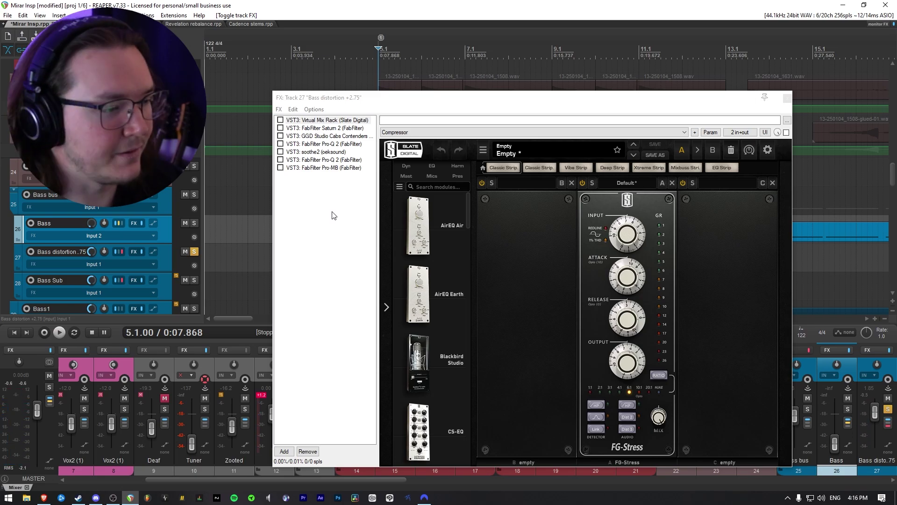
Enable Virtual Mix Rack on the Bass distortion track and listen to the FG-Stress compression.
left_click(565, 383)
key("b")
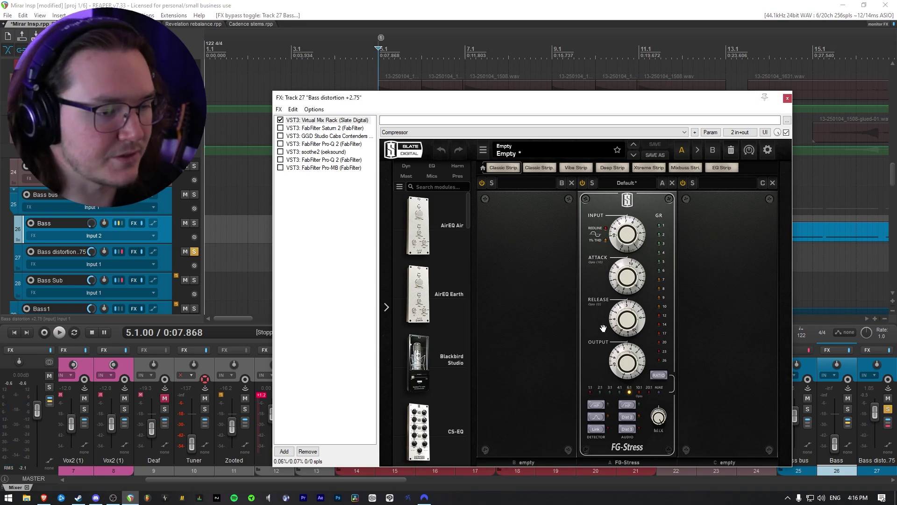
key("space")
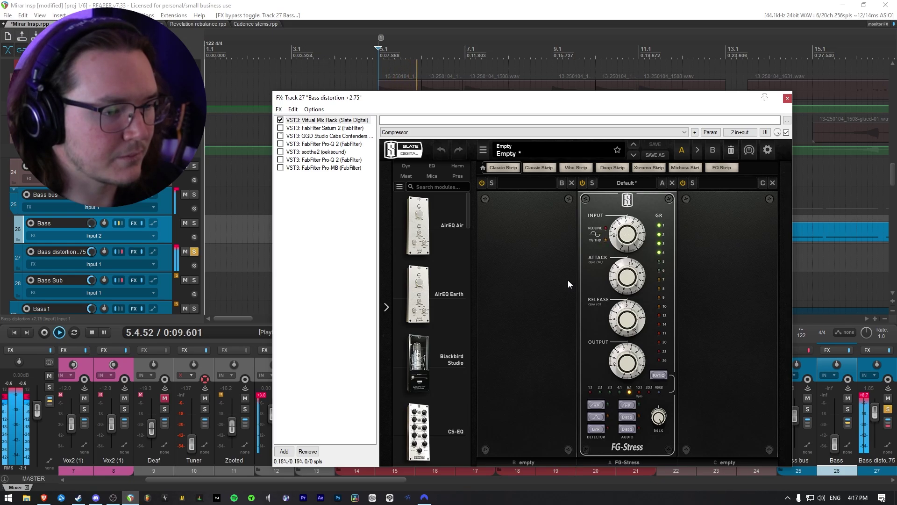
key("space")
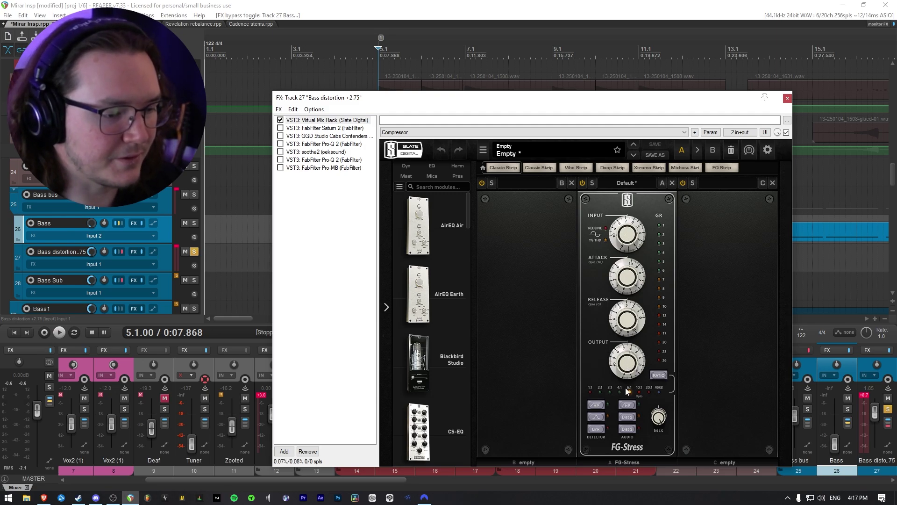
Enable FabFilter Saturn 2 and examine the saturation settings of its mid and high bands.
left_click(282, 130)
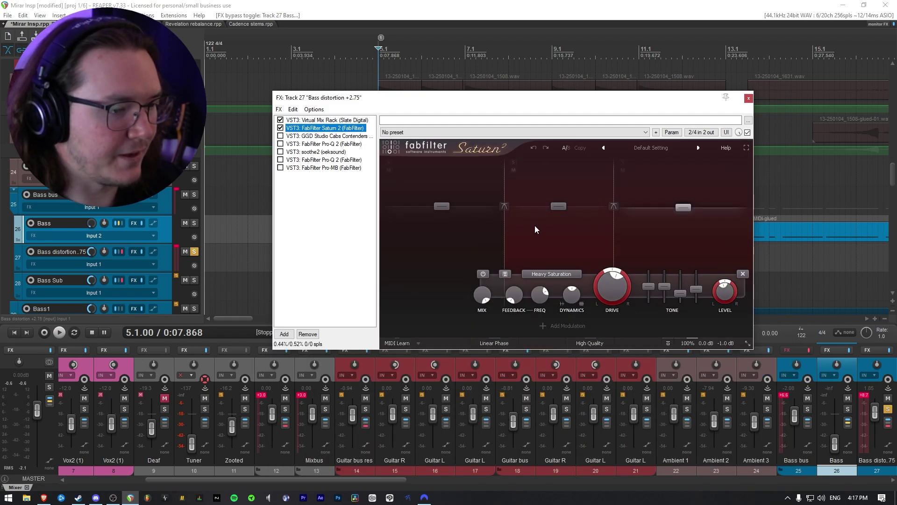
mouse_move(445, 208)
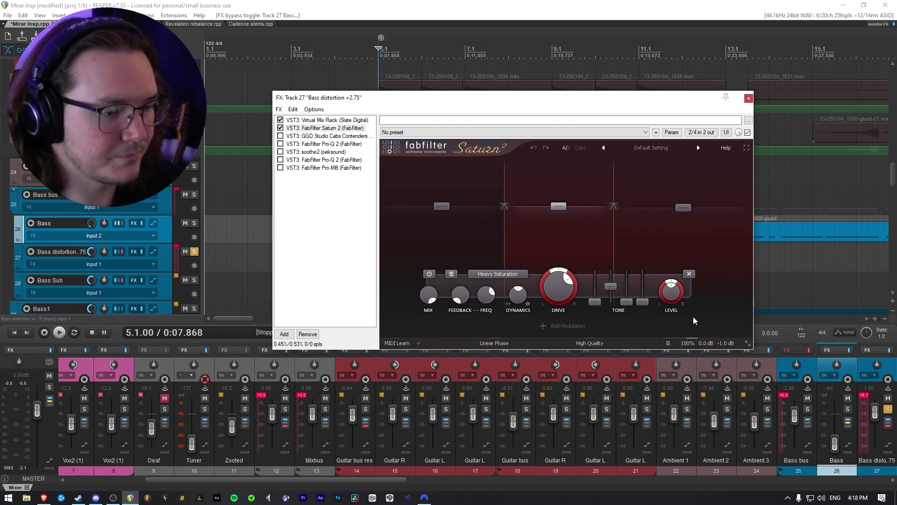
left_click(684, 207)
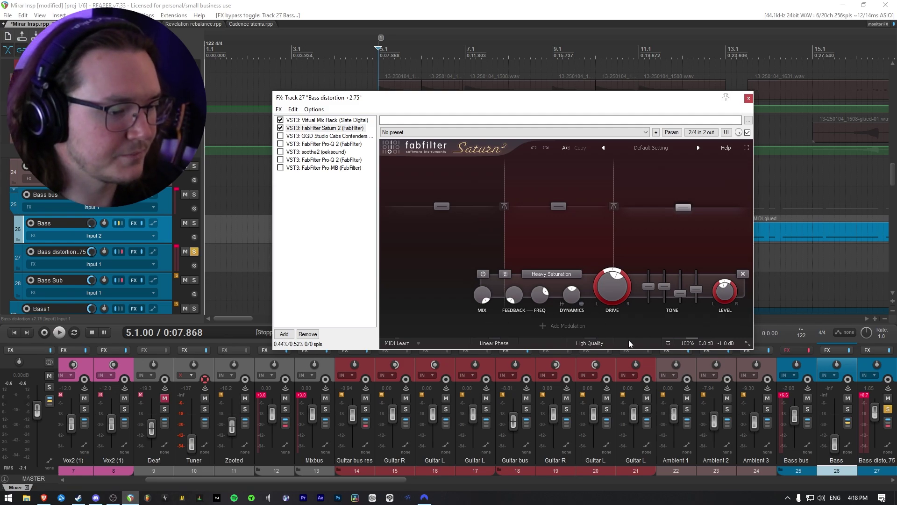
Compare the bass playback with Saturn 2 bypassed and enabled, leaving it enabled.
key("b")
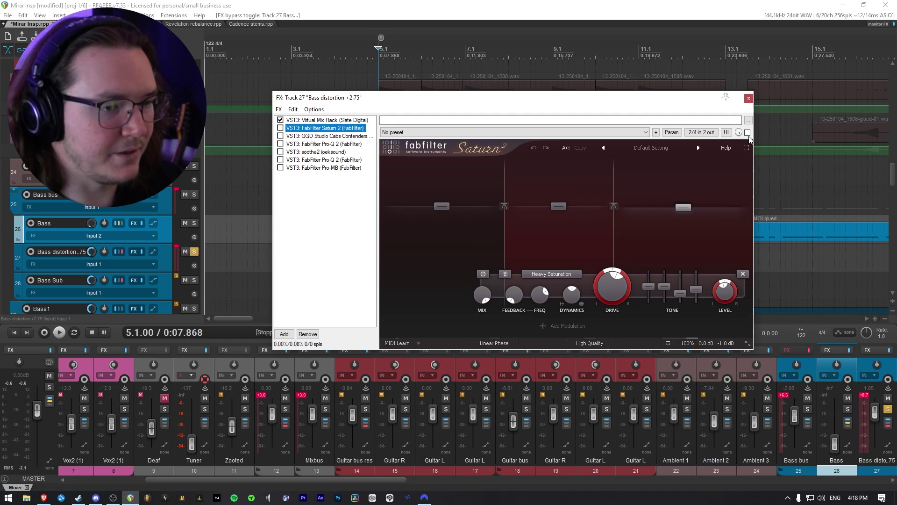
key("space")
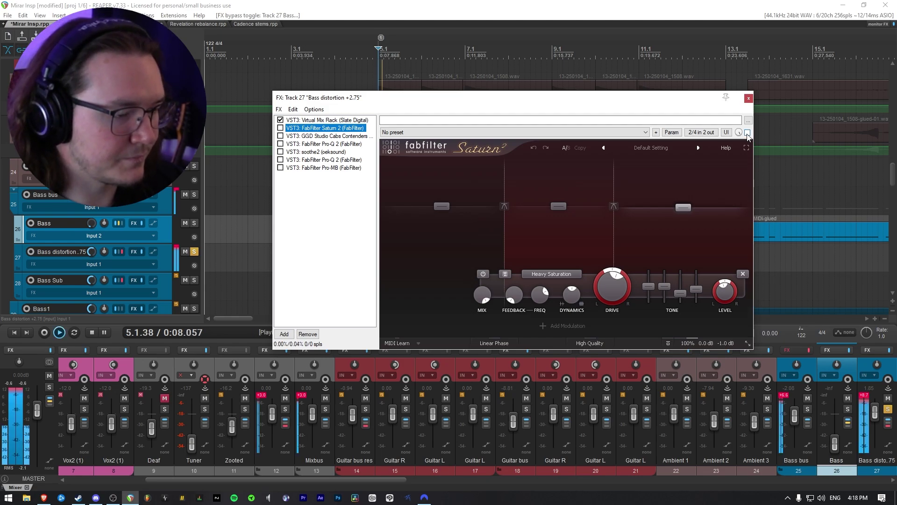
left_click(748, 133)
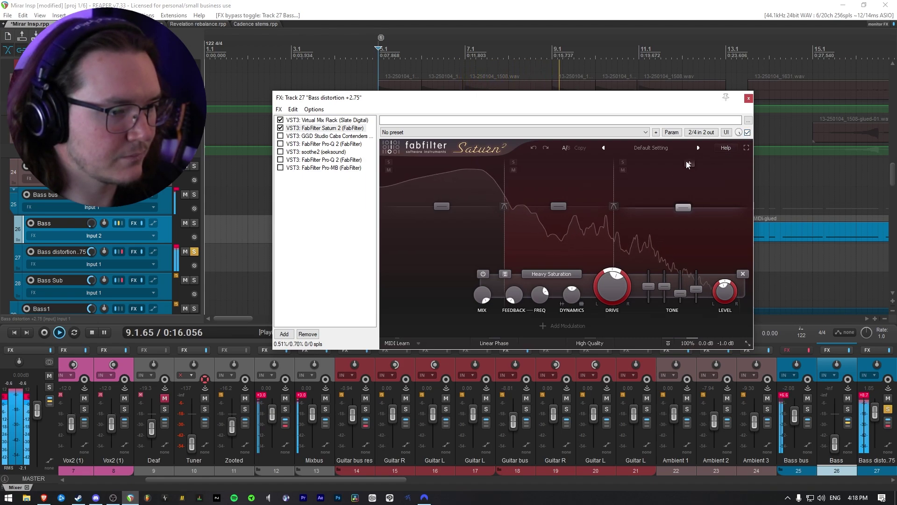
key("space")
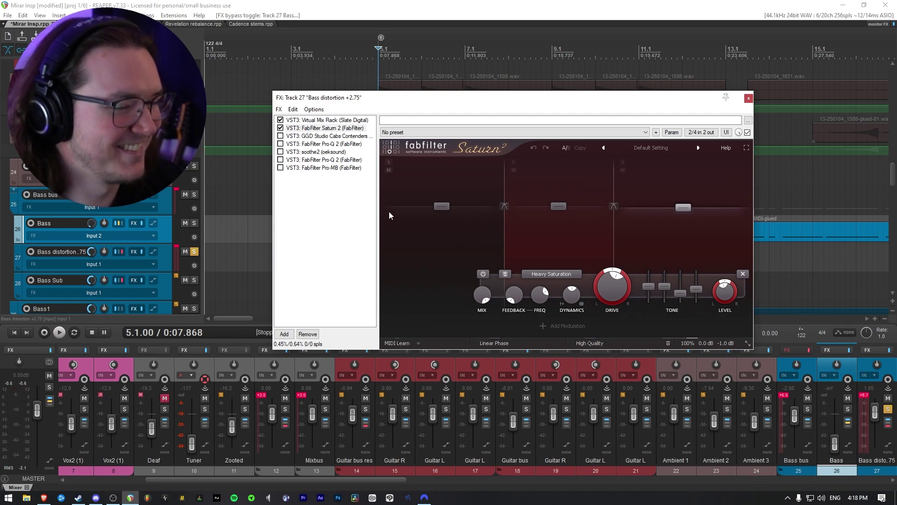
Enable GGD Studio Cabs Contenders in the chain and play the bass through it.
key("Down")
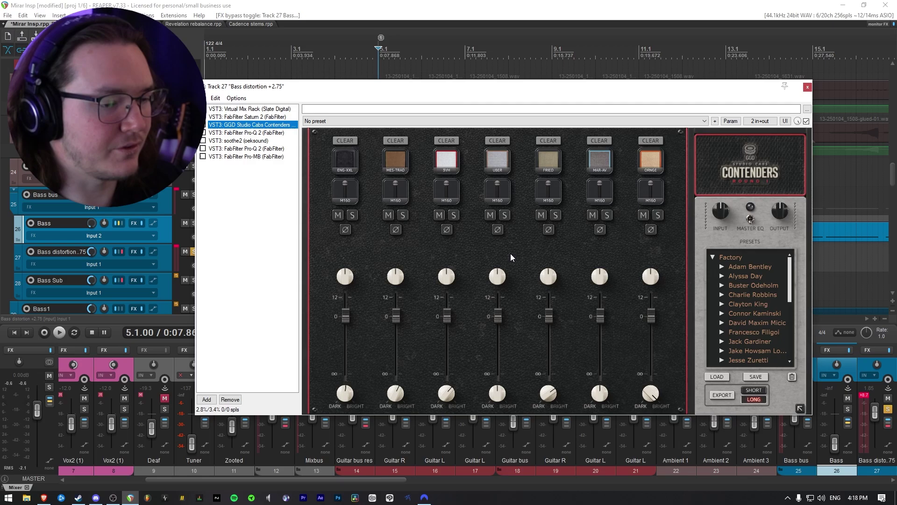
left_click_drag(491, 91, 527, 94)
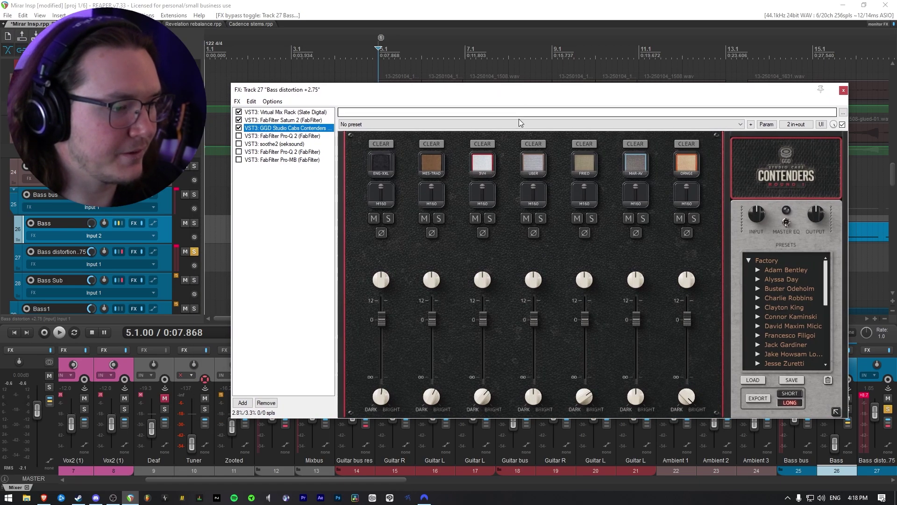
key("space")
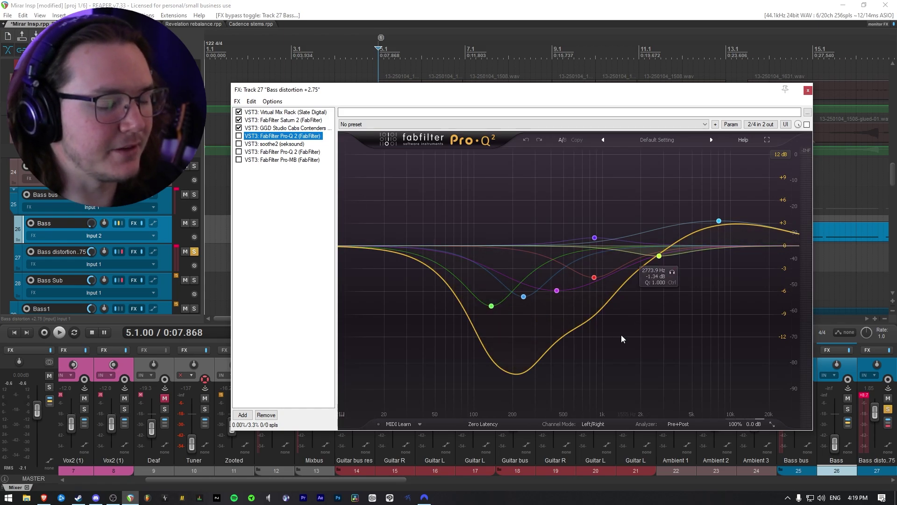
Enable the first FabFilter Pro-Q 2 during playback to hear its effect on the bass.
key("space")
left_click(238, 136)
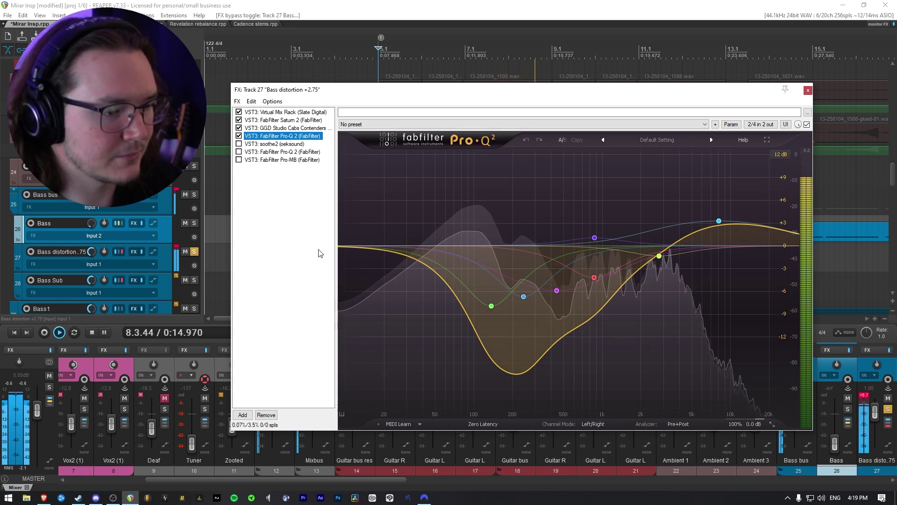
key("space")
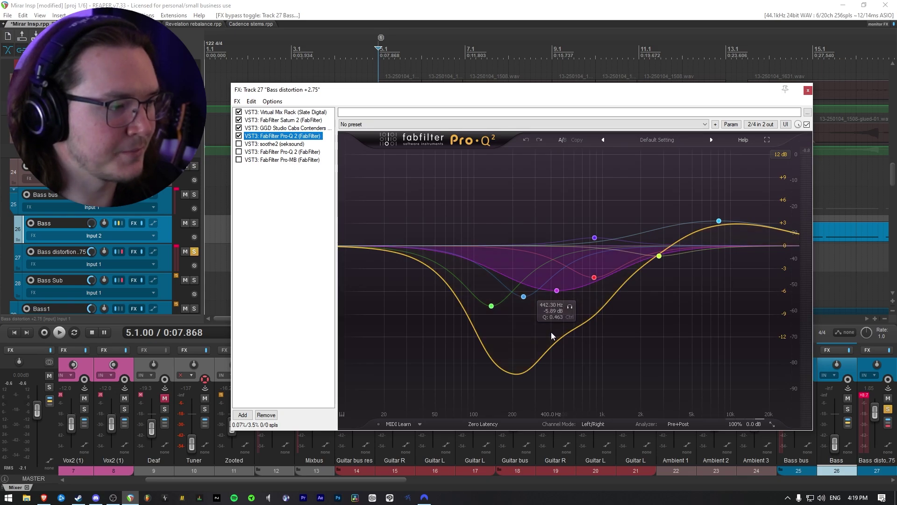
Enable soothe2 and play the bass, listening to its delta signal first and then to its normal output.
left_click(247, 144)
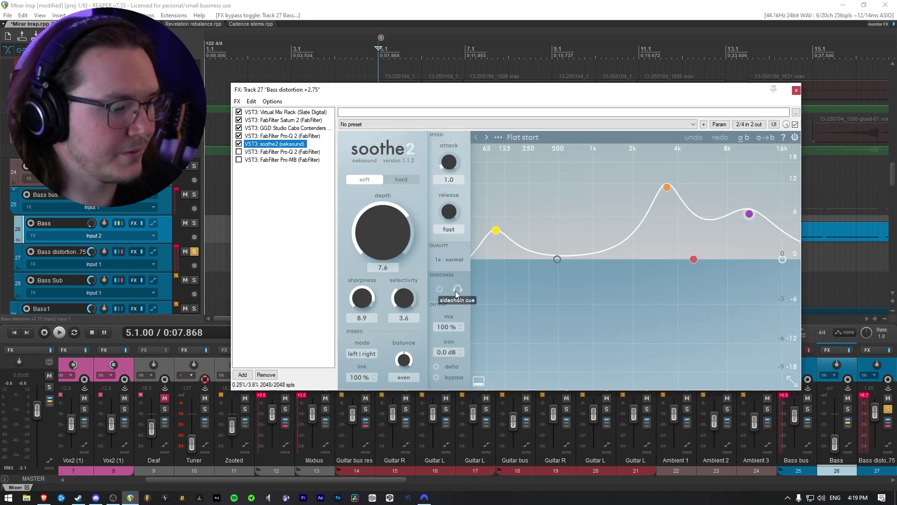
left_click(454, 367)
key("space")
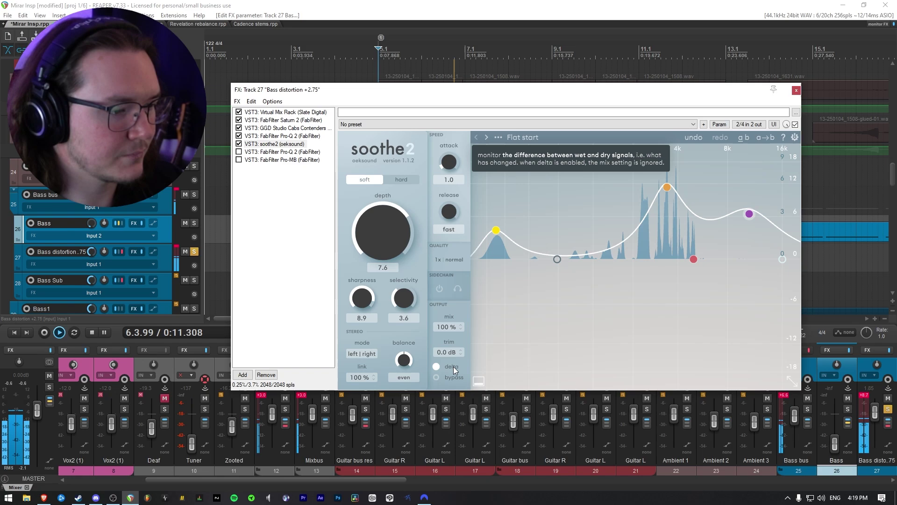
left_click(453, 366)
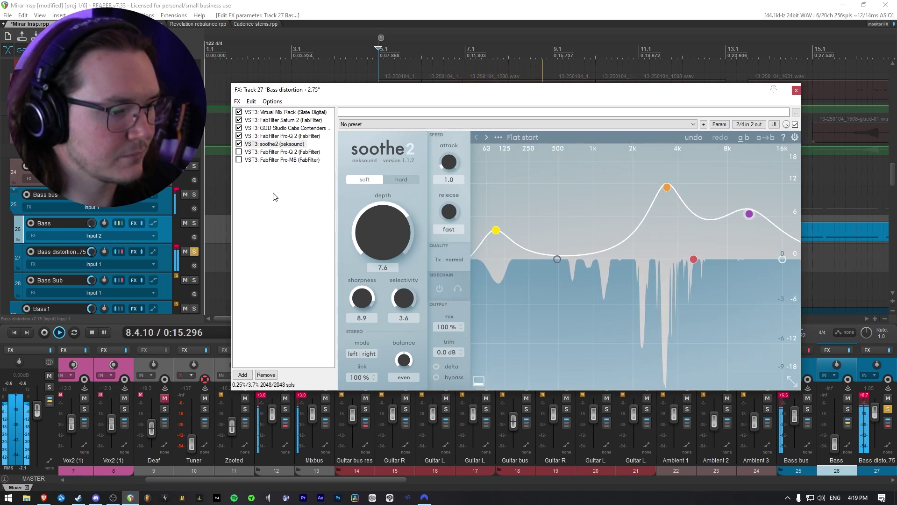
key("space")
Enable the second FabFilter Pro-Q 2, compare playback with it bypassed and active, and select its deepest low-mid cut.
left_click(241, 152)
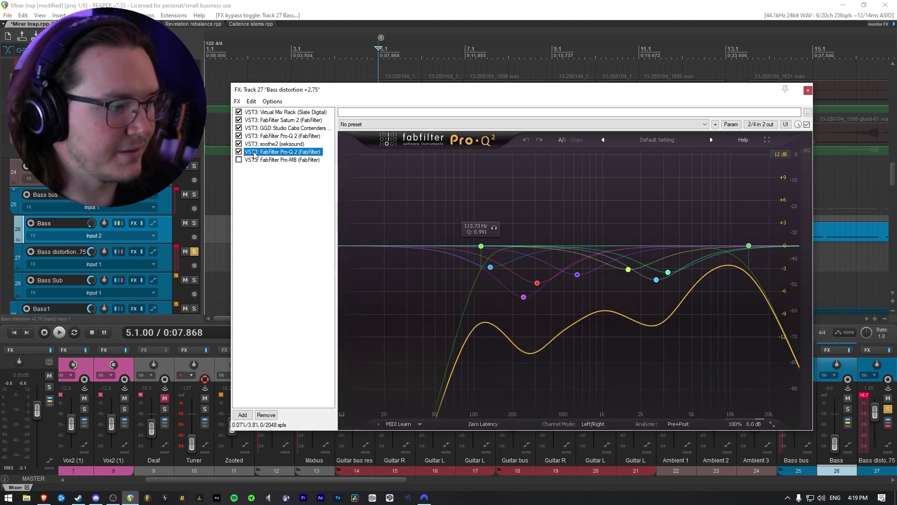
left_click(241, 152)
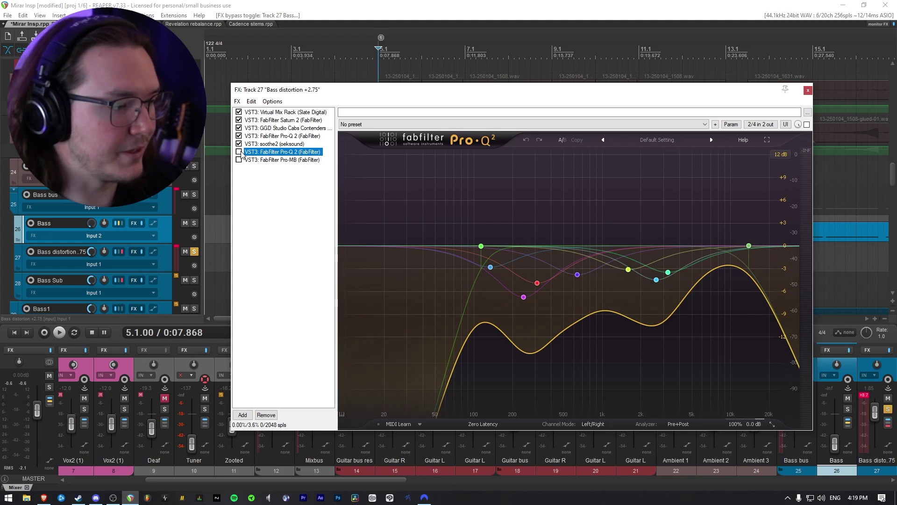
key("space")
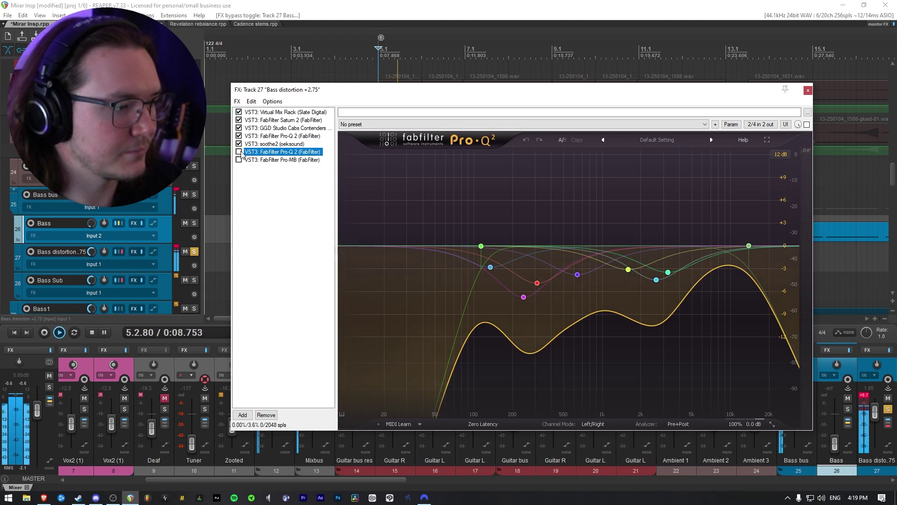
left_click(240, 152)
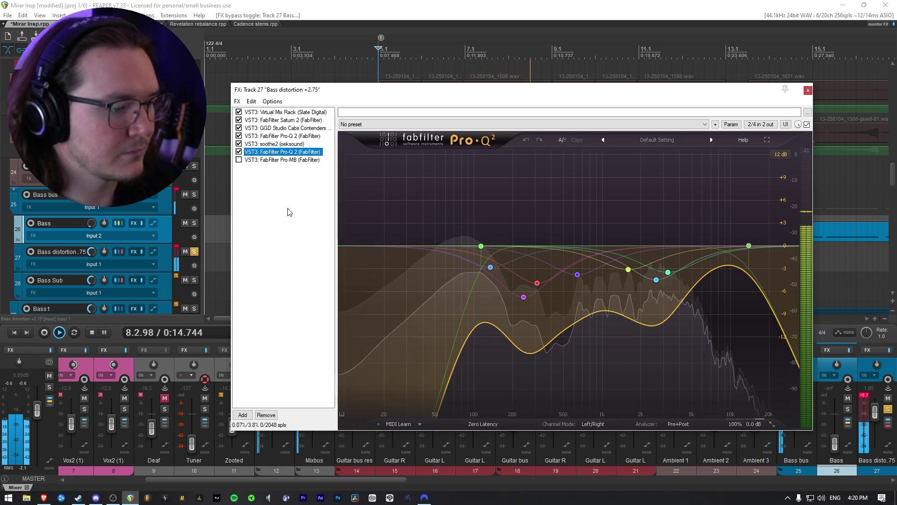
key("space")
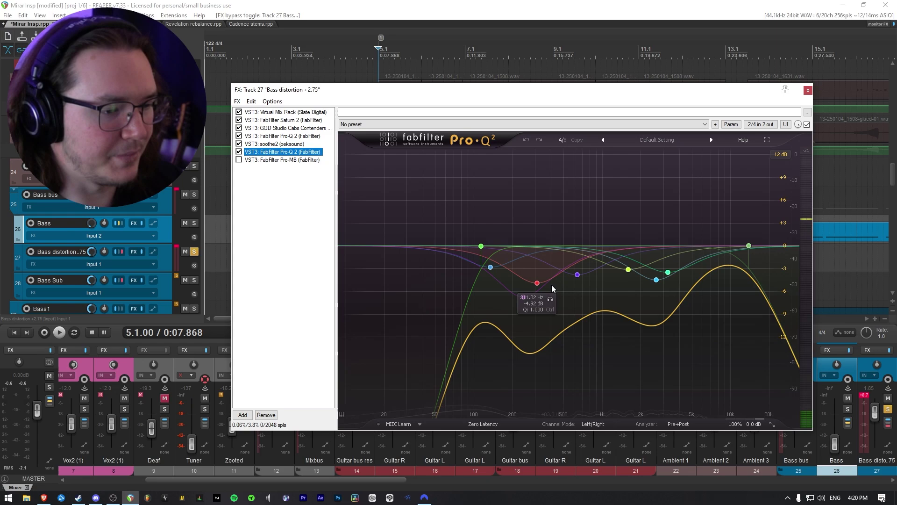
double_click(523, 297)
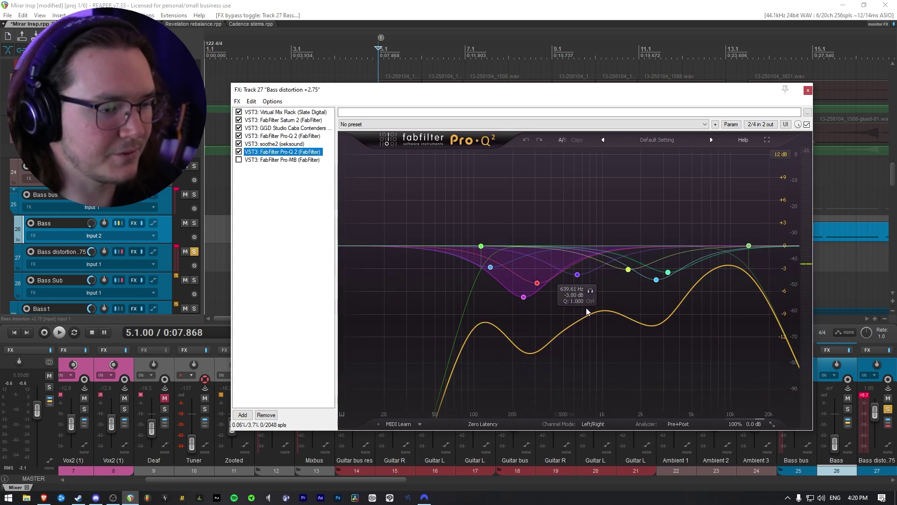
Enable FabFilter Pro-MB, toggle its bypass off and on, and play the bass through the full chain.
left_click(239, 160)
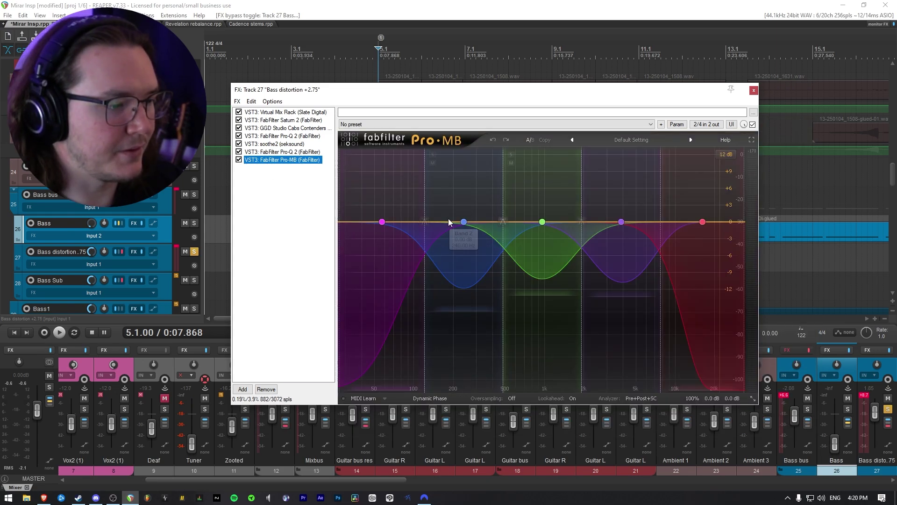
left_click(239, 160)
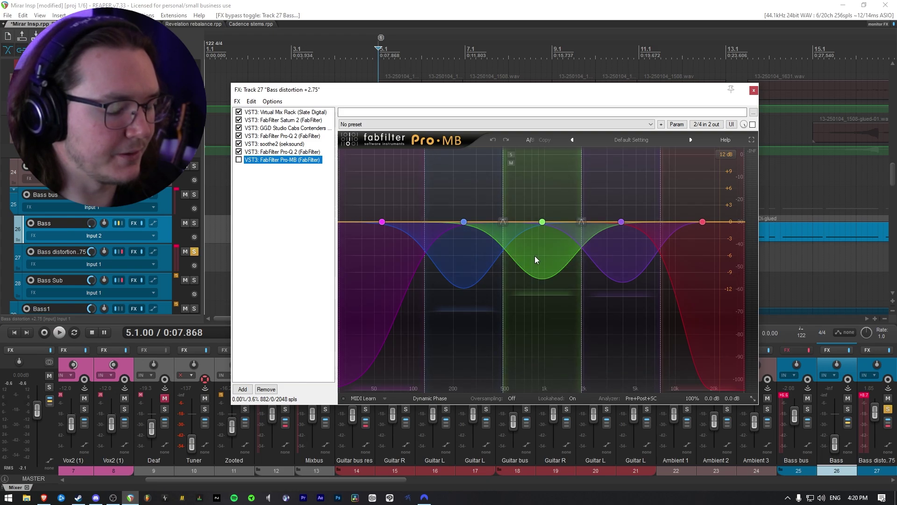
left_click(239, 161)
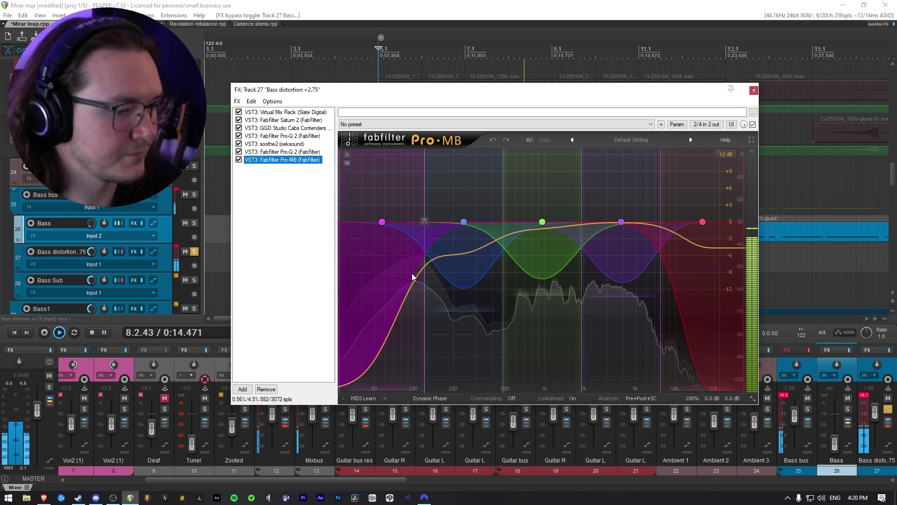
key("space")
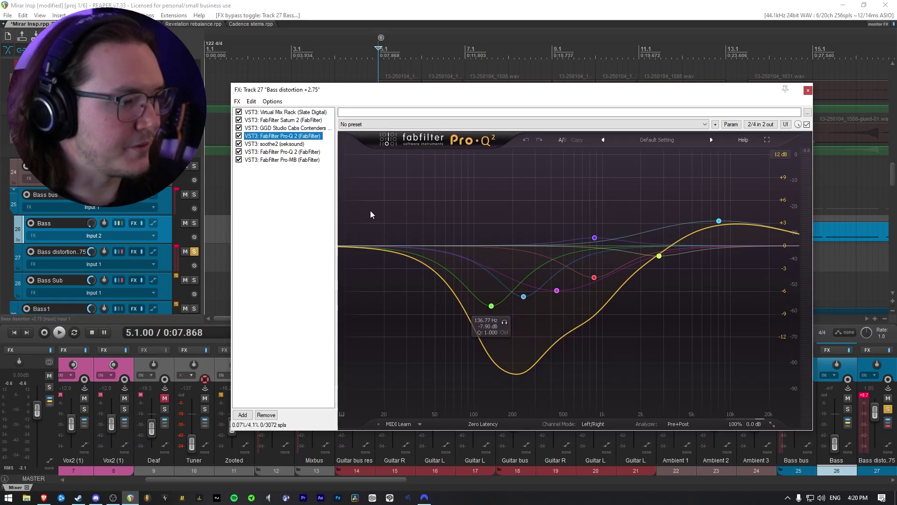
In the first FabFilter Pro-Q 2, solo the 136.77 Hz and 243.90 Hz cuts one after the other during playback.
left_click(491, 306)
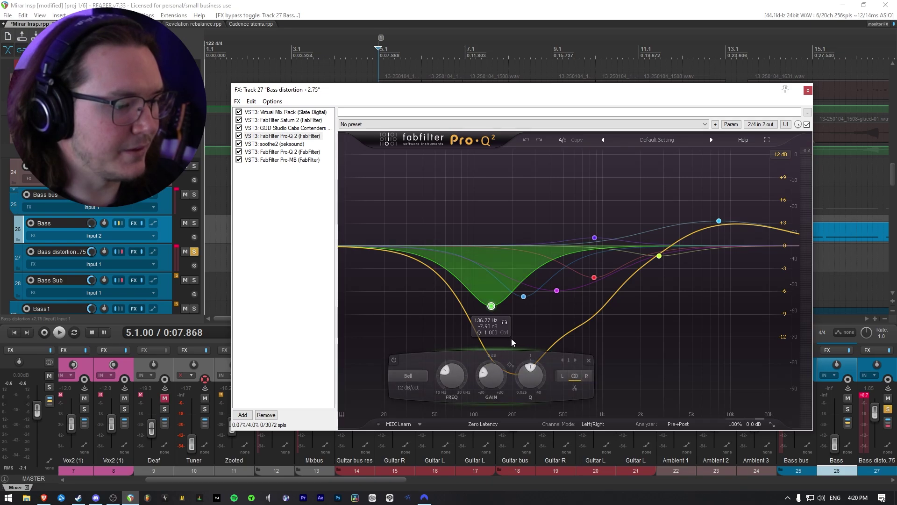
key("space")
left_click(504, 325)
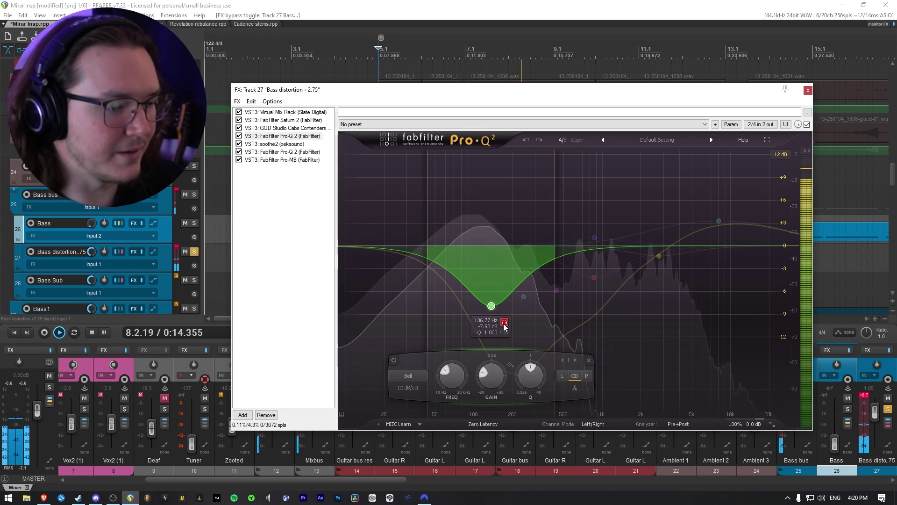
left_click(504, 326)
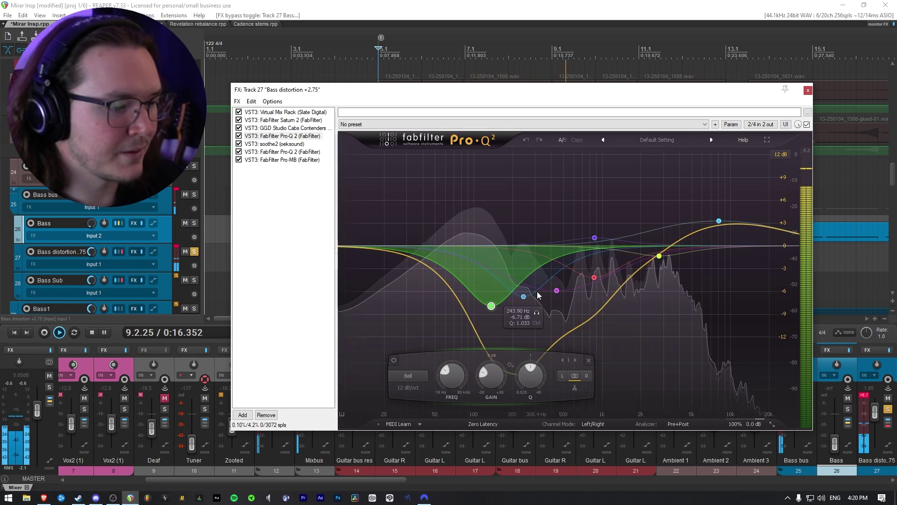
left_click(524, 297)
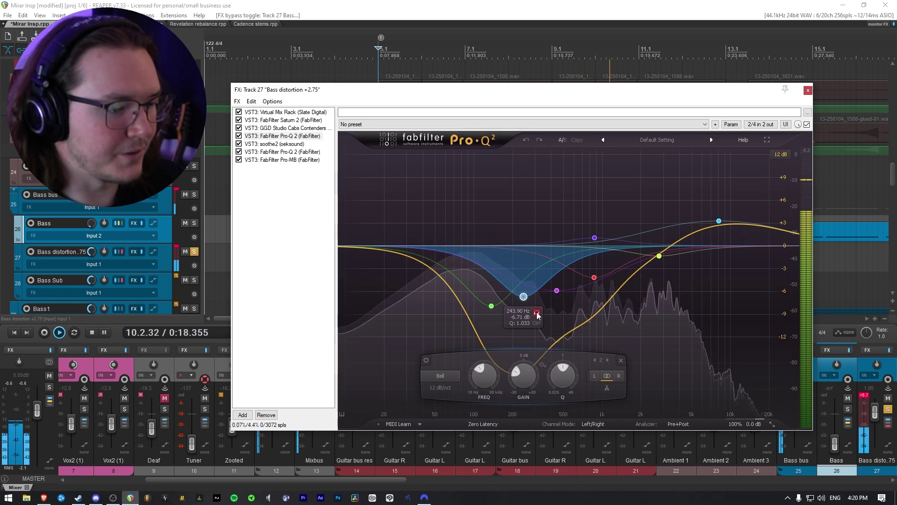
left_click(537, 313)
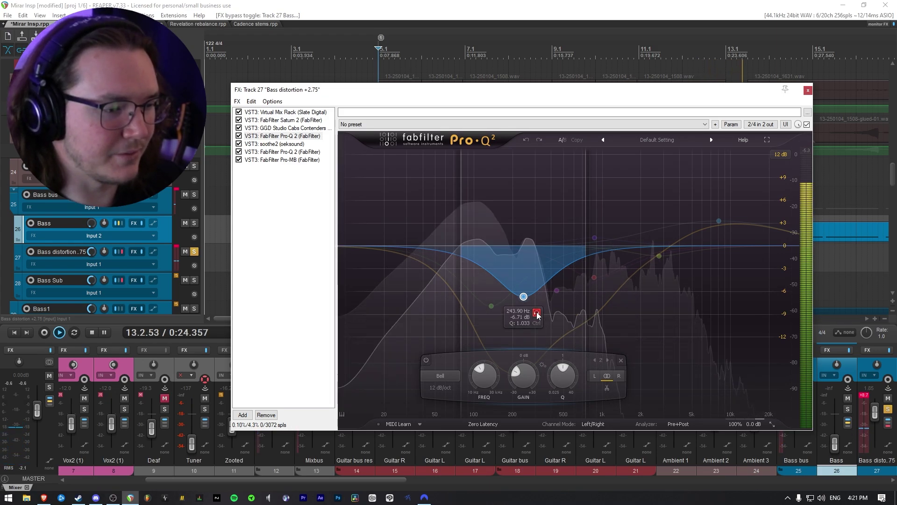
left_click(537, 313)
Solo the 442.30 Hz and 864.95 Hz cuts in turn, restarting playback from bar 5 for the second, and stop playback.
left_click(556, 290)
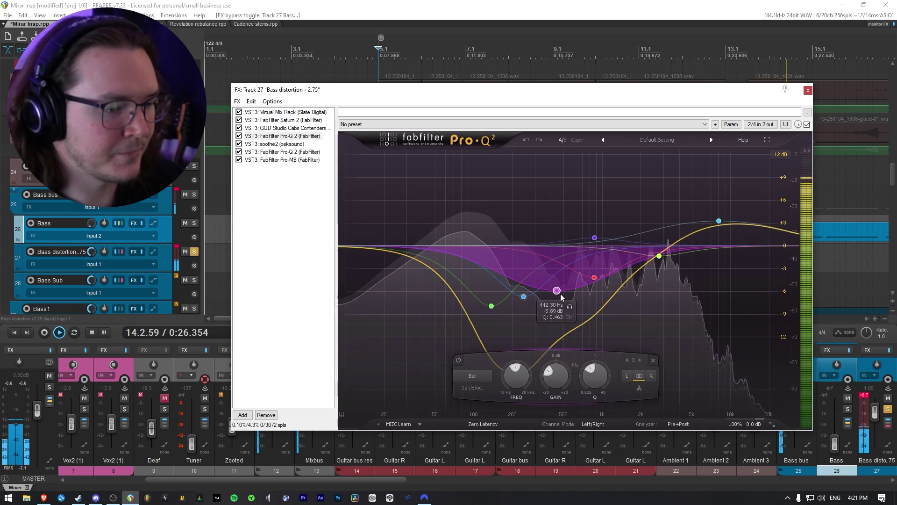
left_click(569, 306)
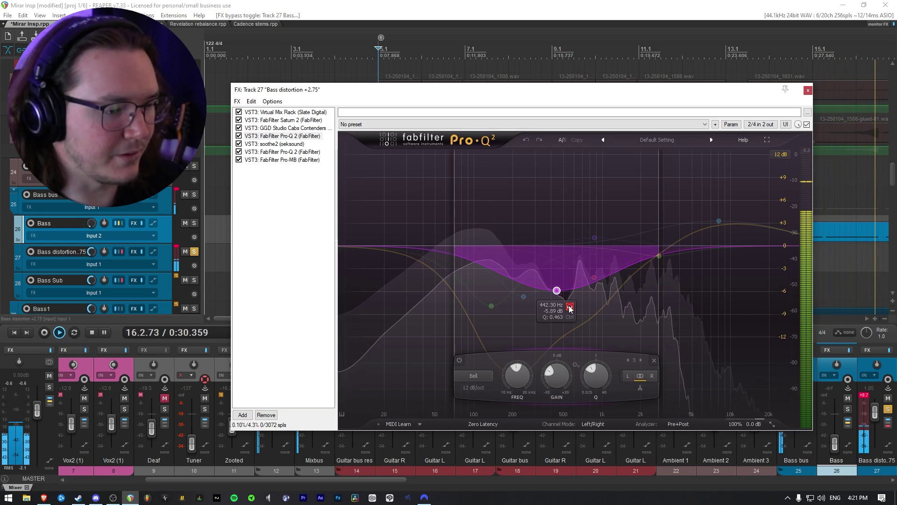
left_click(570, 306)
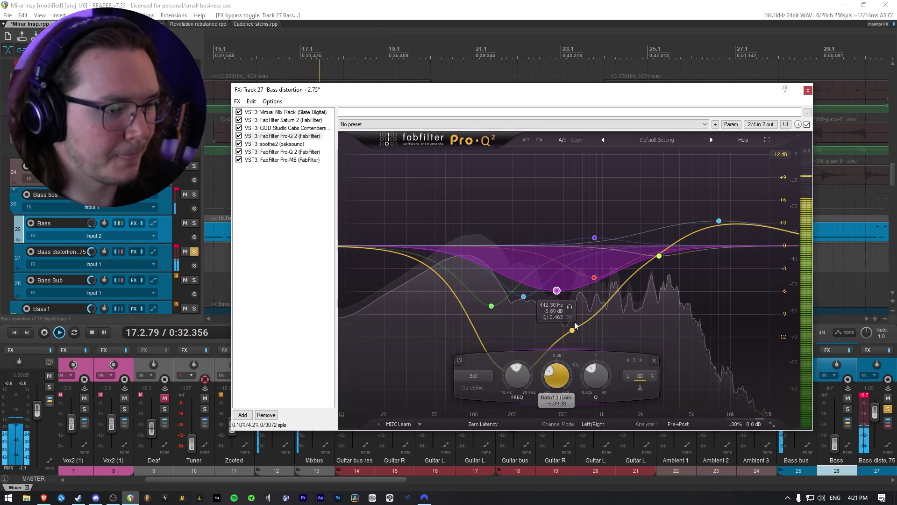
left_click(594, 278)
left_click(608, 294)
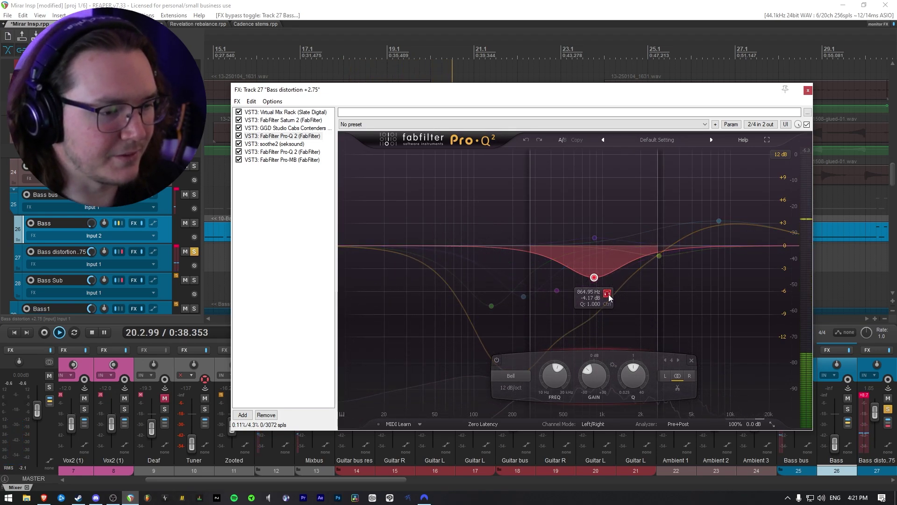
key("1")
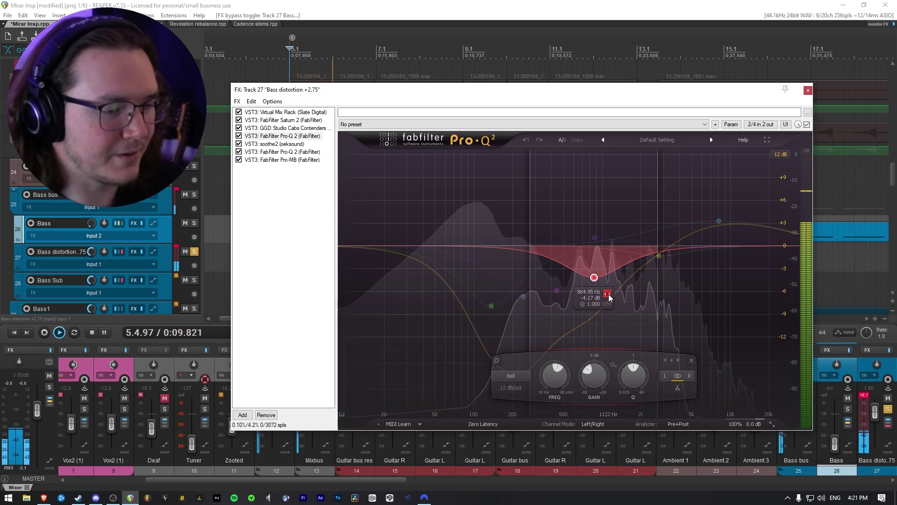
left_click(607, 294)
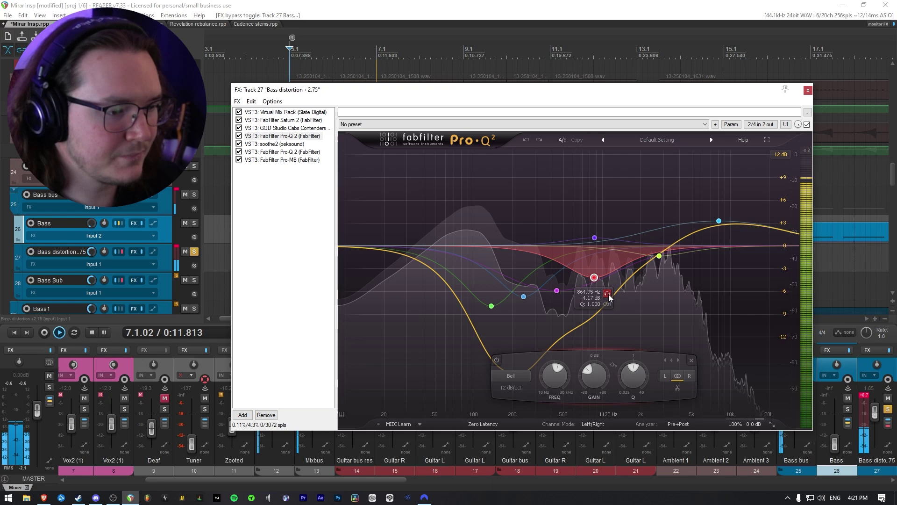
key("space")
Toggle the 872.24 Hz boost repeatedly between bypassed and active to compare its effect on the EQ curve.
left_click(594, 237)
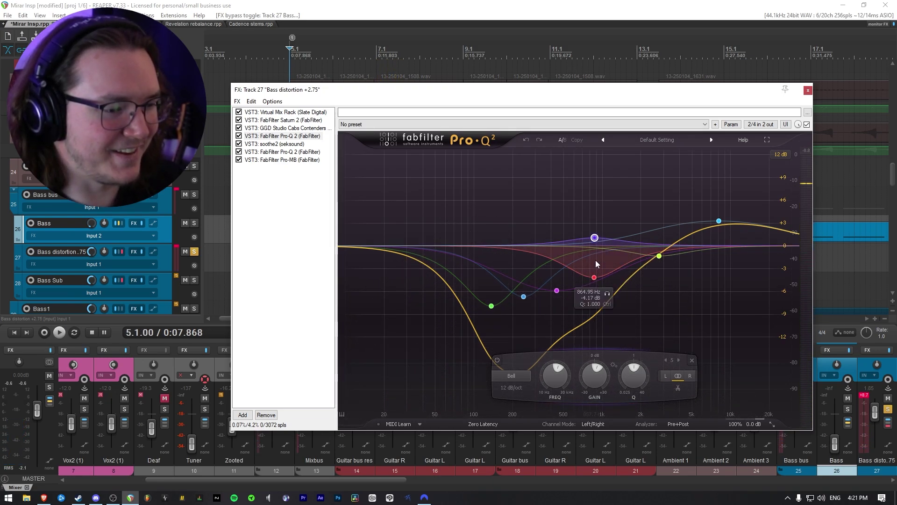
left_click(497, 360)
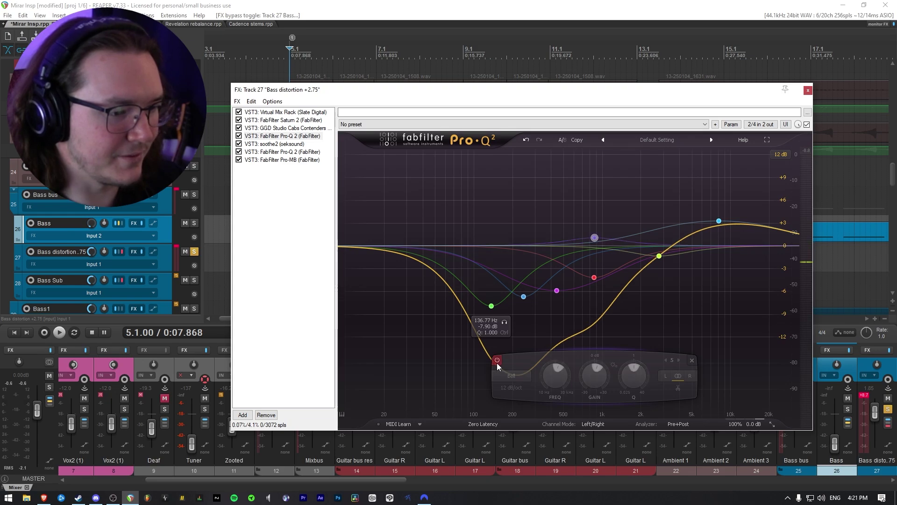
left_click(497, 361)
left_click(497, 361)
left_click(497, 361)
left_click(497, 360)
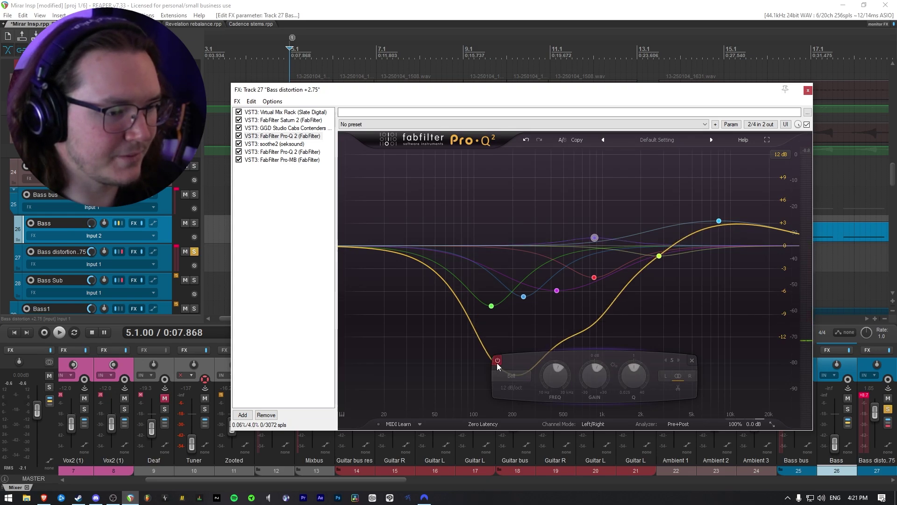
left_click(497, 361)
left_click(498, 361)
left_click(497, 360)
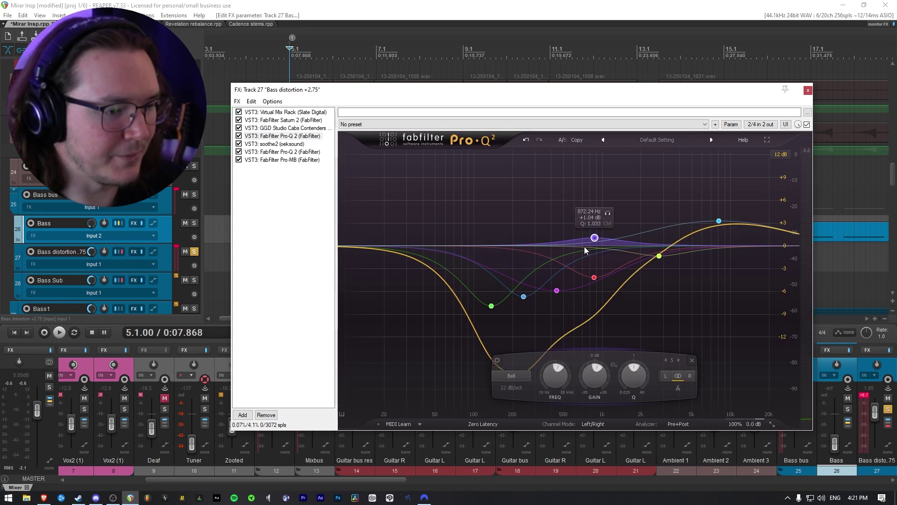
Audition the 2773.9 Hz cut and the 8112.1 Hz boost during playback, and open the second FabFilter Pro-Q 2 with playback stopped.
left_click(659, 256)
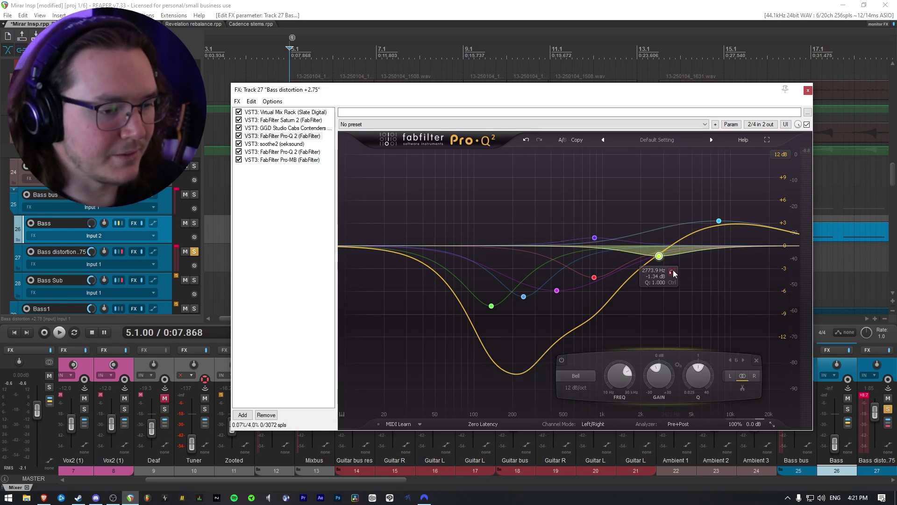
key("space")
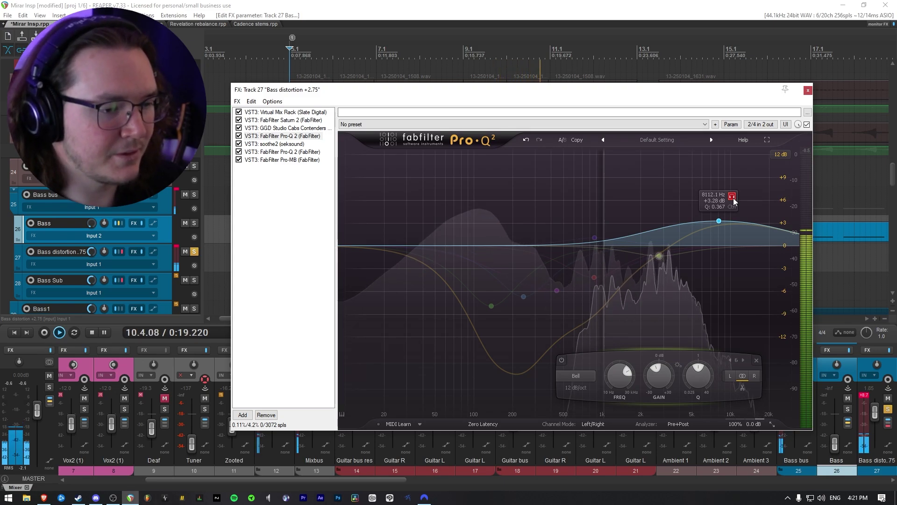
left_click(282, 152)
key("space")
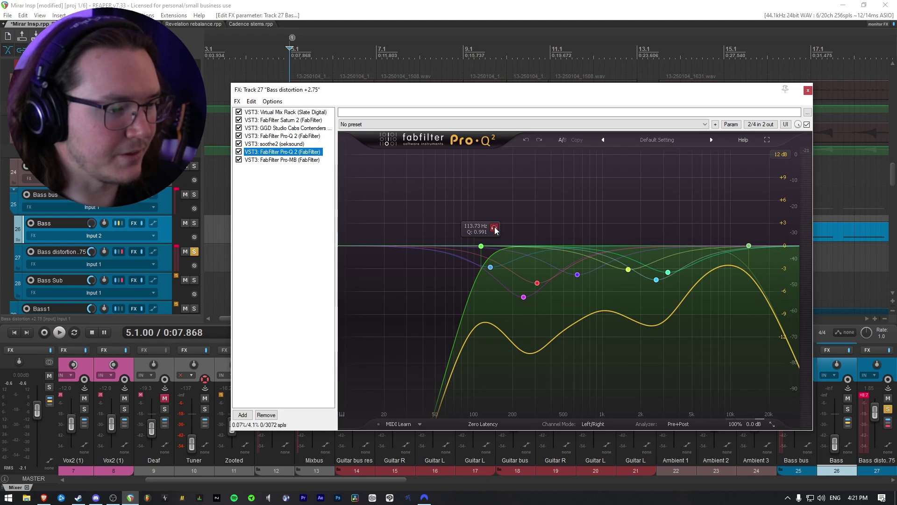
Play the bass and solo the second Pro-Q 2's 113.73 Hz low cut and its low-mid cuts up to 311.02 Hz in turn.
key("space")
left_click(495, 228)
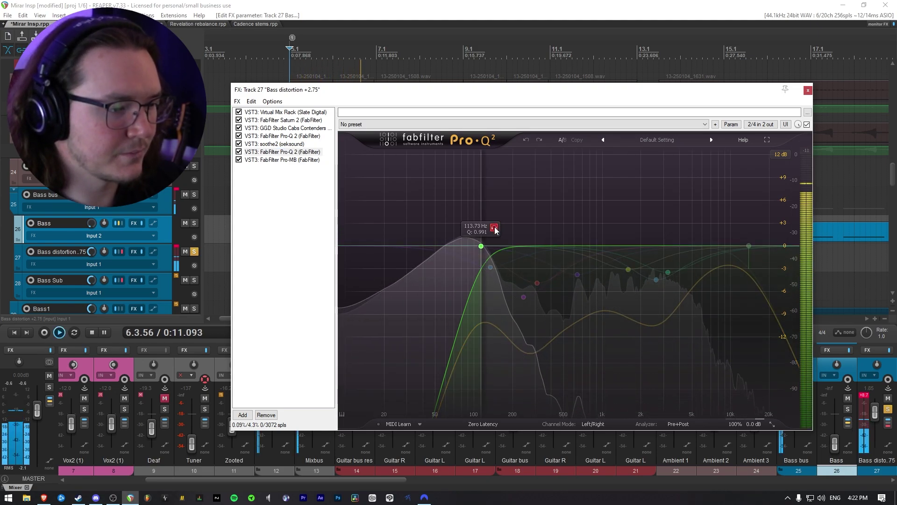
left_click(505, 283)
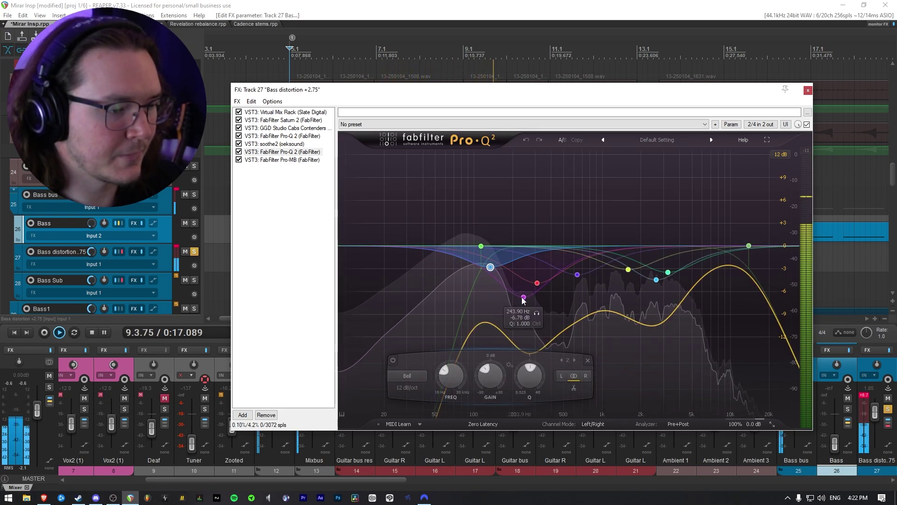
left_click(538, 313)
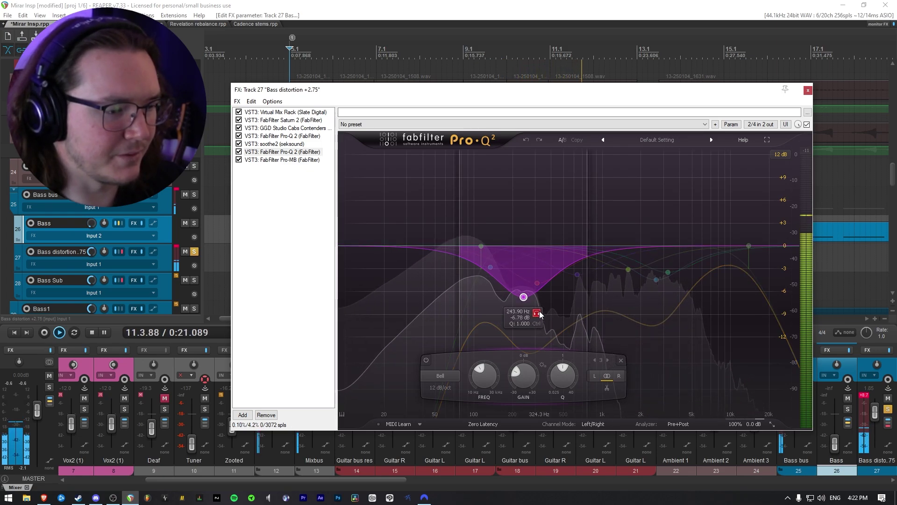
left_click(551, 299)
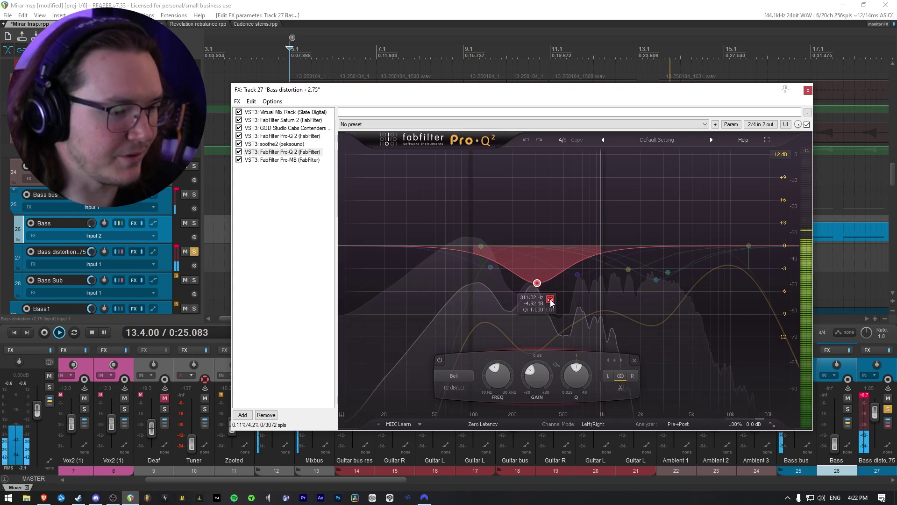
left_click_drag(551, 303, 562, 287)
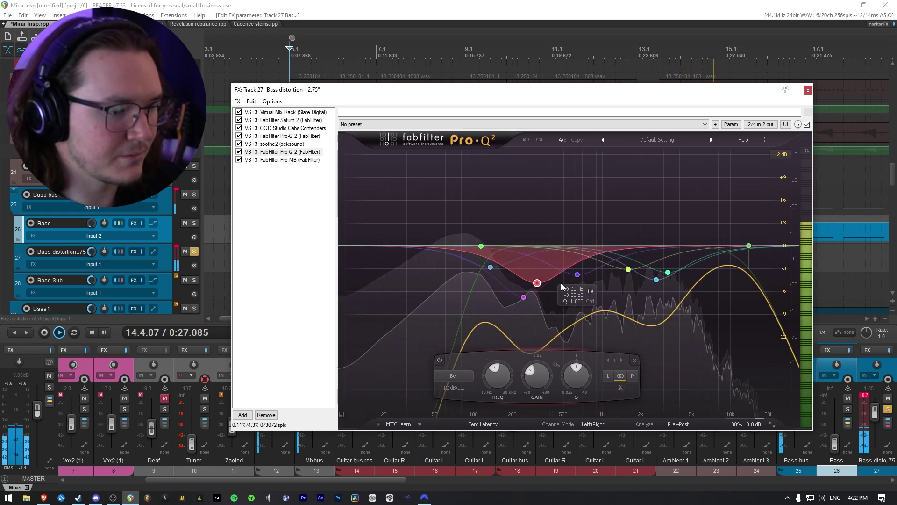
Solo the cuts at 639.61 Hz, 1595.1 Hz, 2637.8 Hz and 3252.9 Hz one by one during playback.
left_click(590, 291)
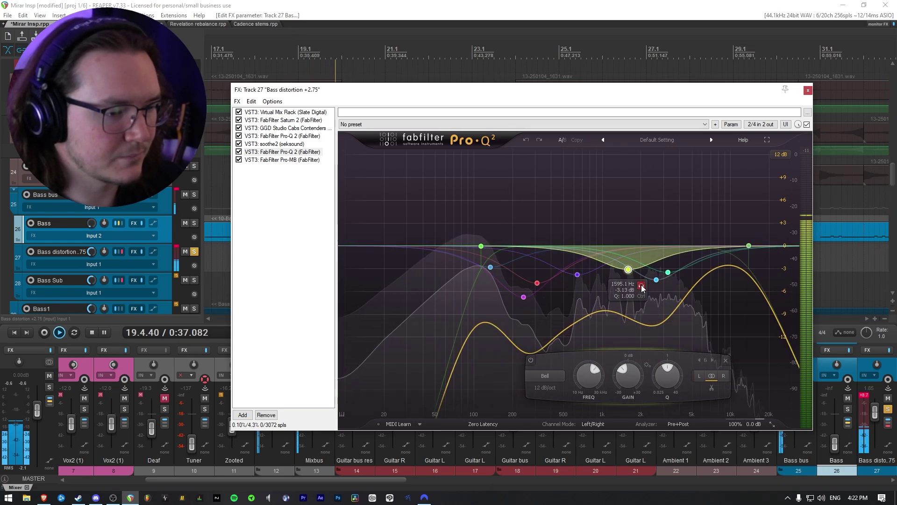
left_click(642, 288)
key("1")
left_click(641, 288)
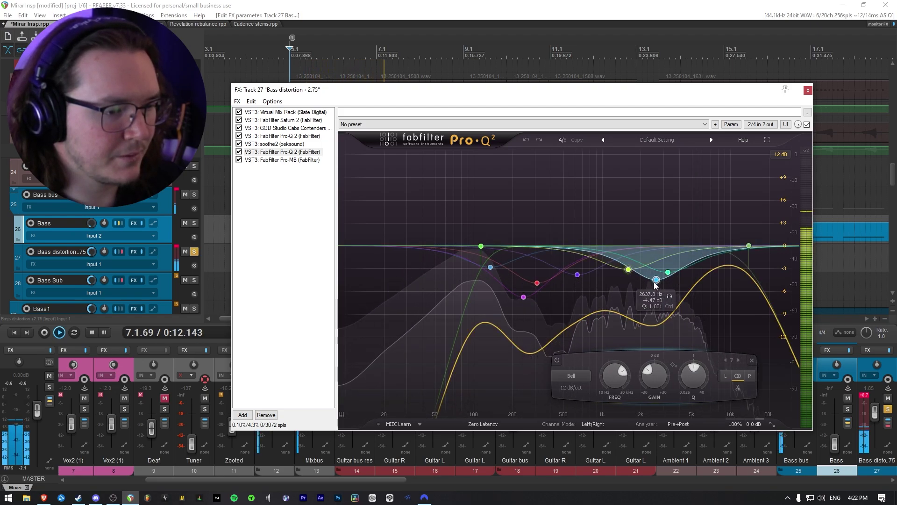
left_click(669, 296)
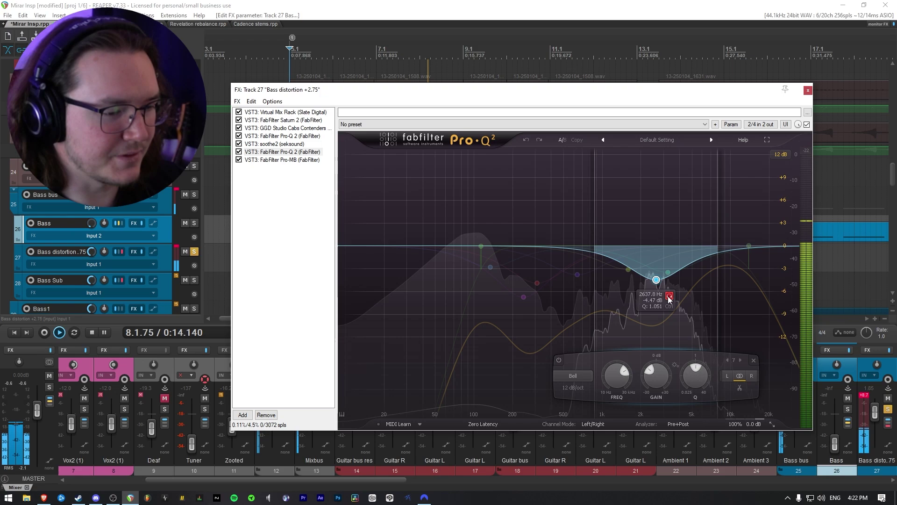
left_click(668, 272)
left_click(681, 288)
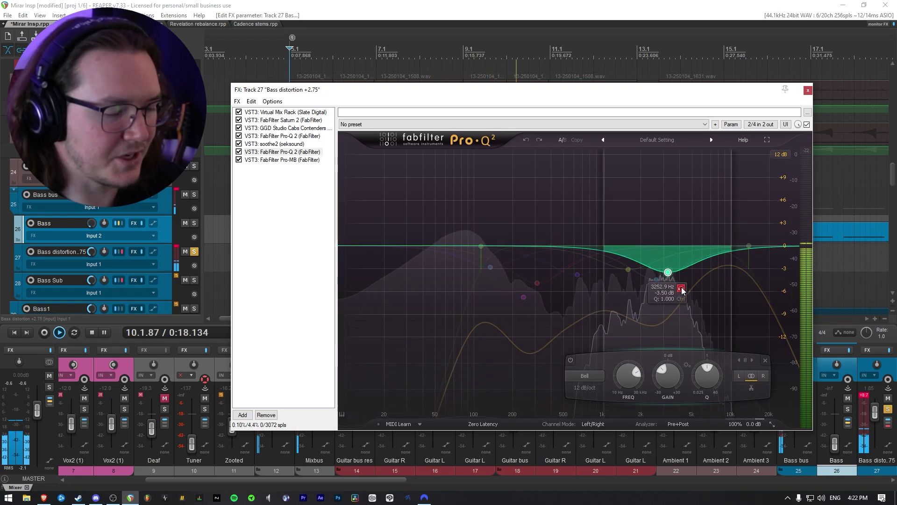
Bypass the three cuts between 1595.1 Hz and 3252.9 Hz together, listen without them, and stop playback.
left_click_drag(716, 322, 618, 265)
left_click(553, 361)
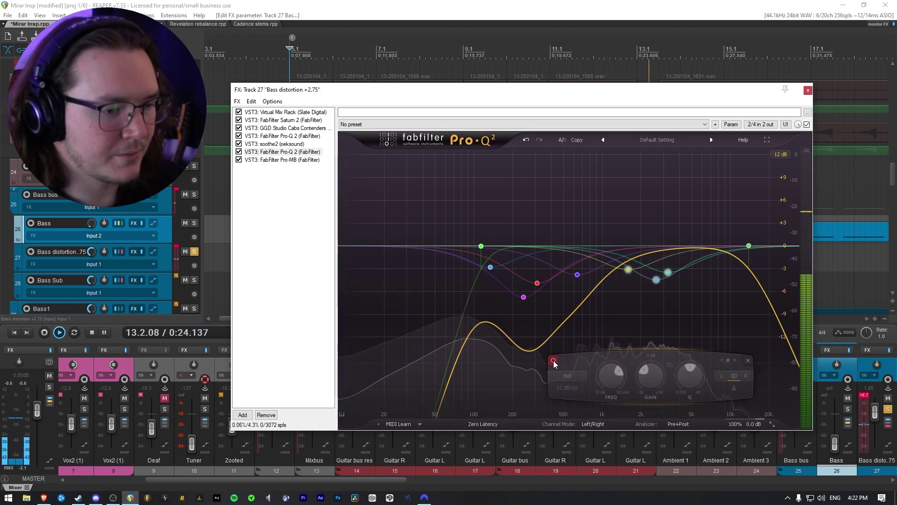
key("space")
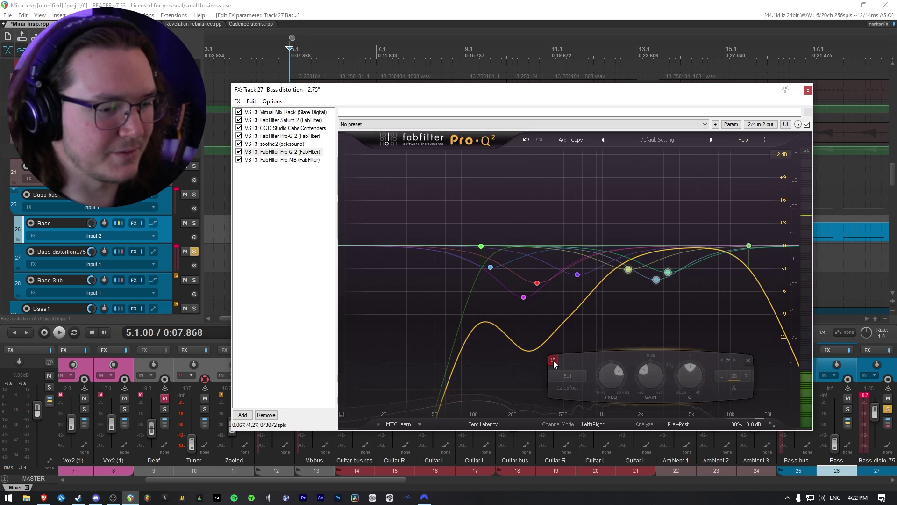
Open FabFilter Pro-MB and play the bass from bar 5 to observe its multiband compression.
key("Down")
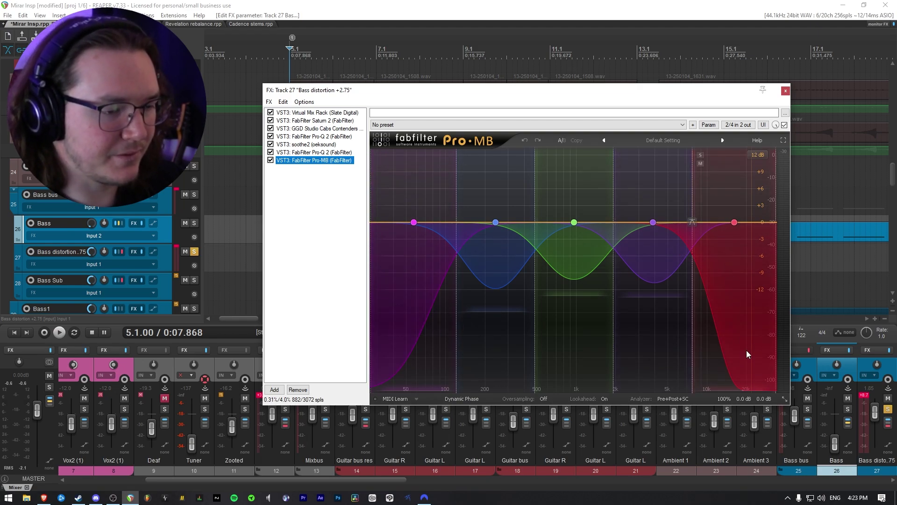
key("space")
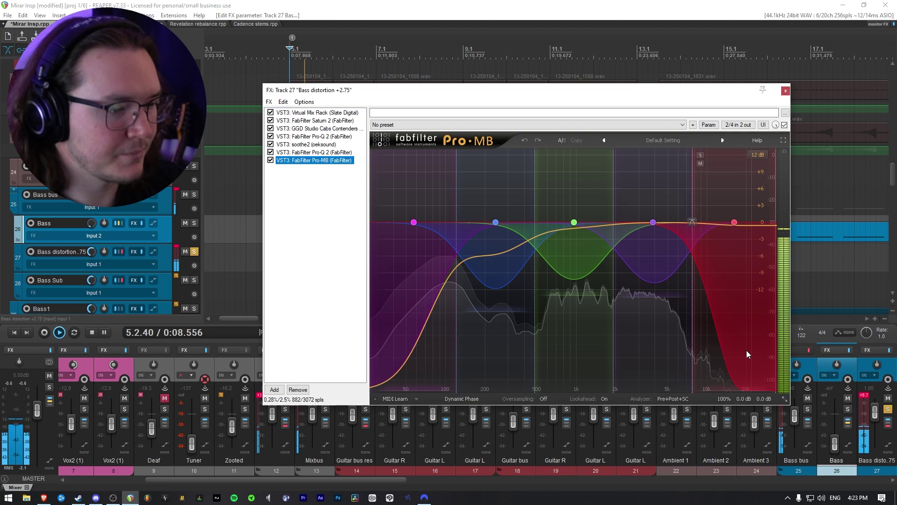
Inspect the compression settings of Pro-MB bands 2, 3 and 4 and play the bass to observe band 4.
left_click(495, 222)
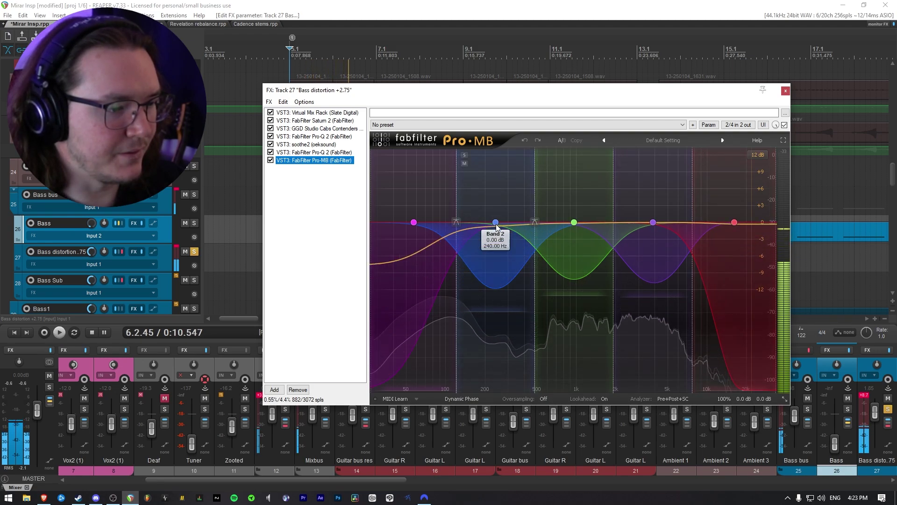
key("space")
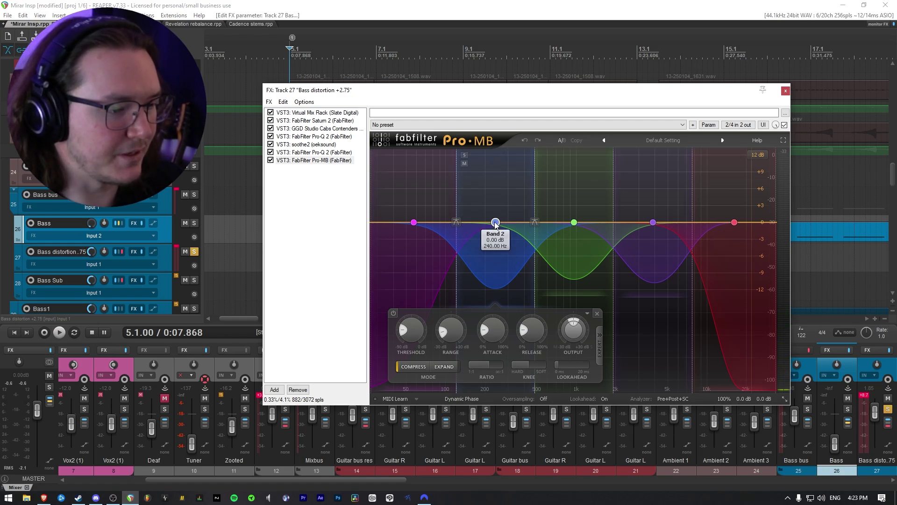
left_click(574, 222)
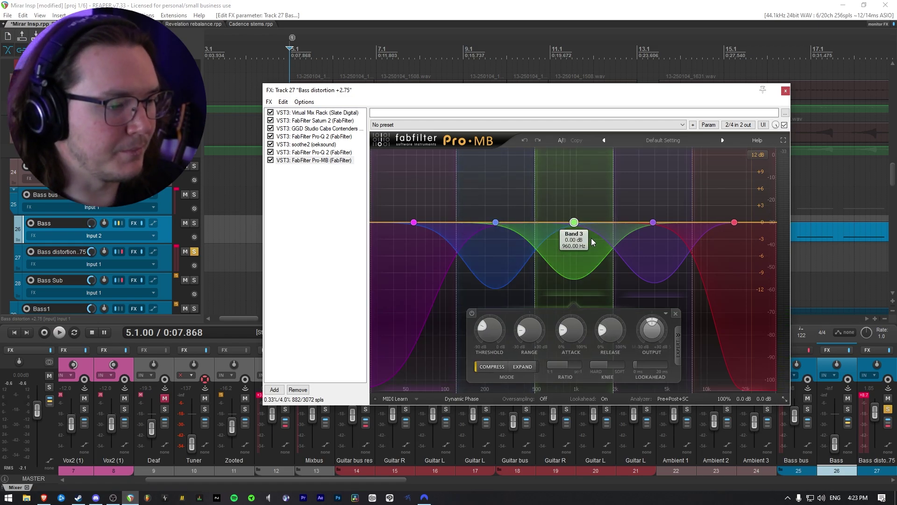
left_click(654, 222)
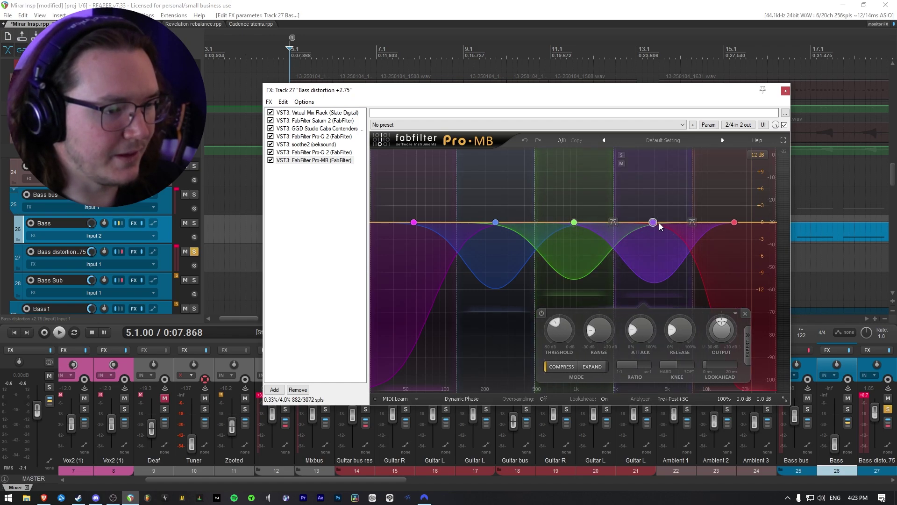
key("space")
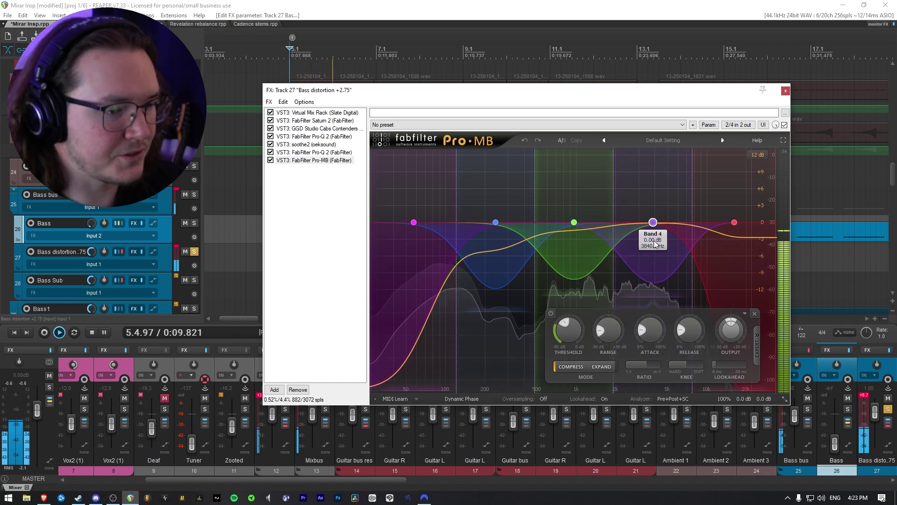
key("space")
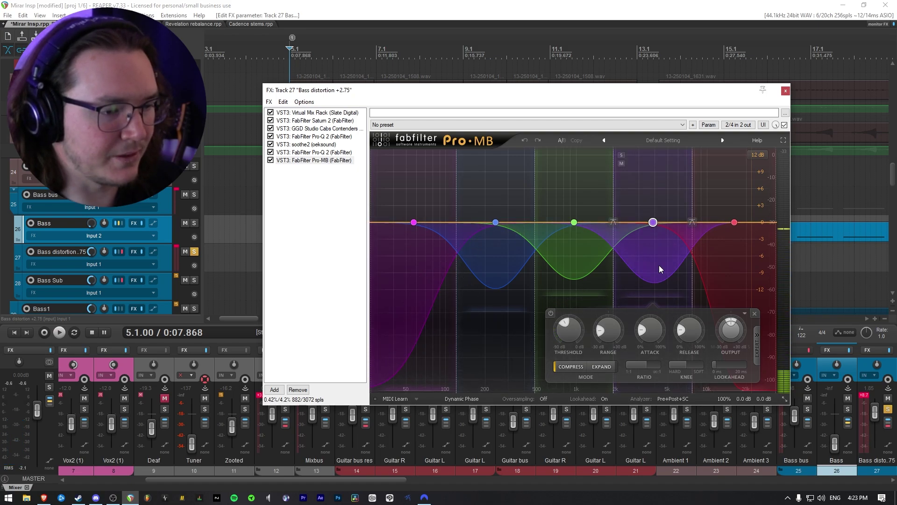
Close the Bass distortion effects window, open the Bass Sub track's effects chain, and bypass all of its plugins.
key("Escape")
scroll(134, 251, "down", 1)
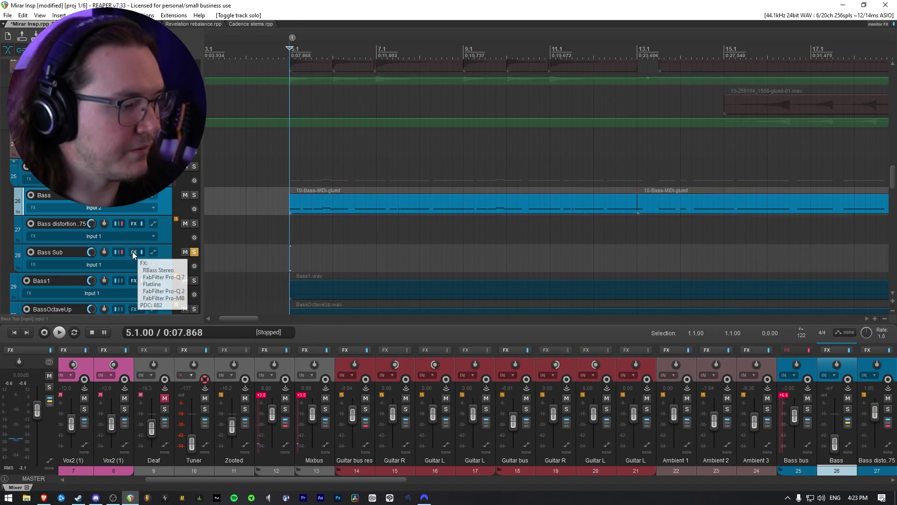
left_click(134, 252)
left_click_drag(457, 93, 472, 92)
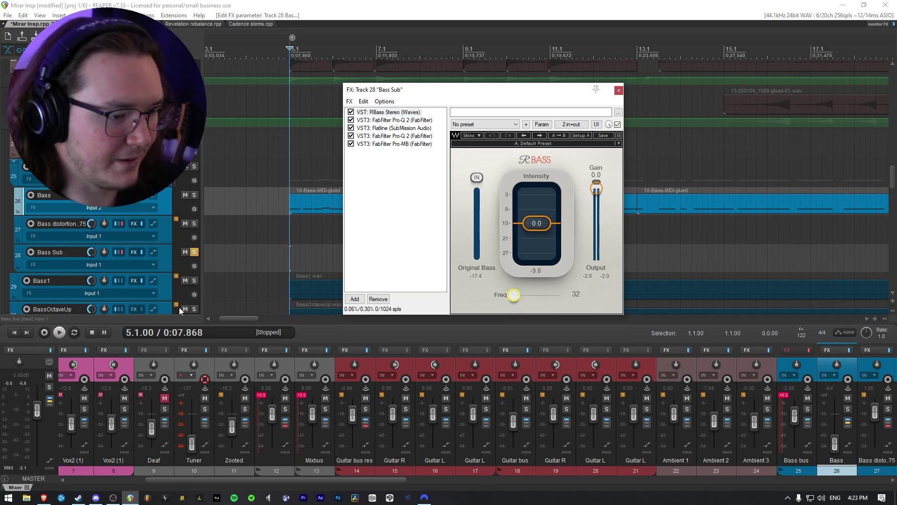
left_click(351, 113, "ctrl")
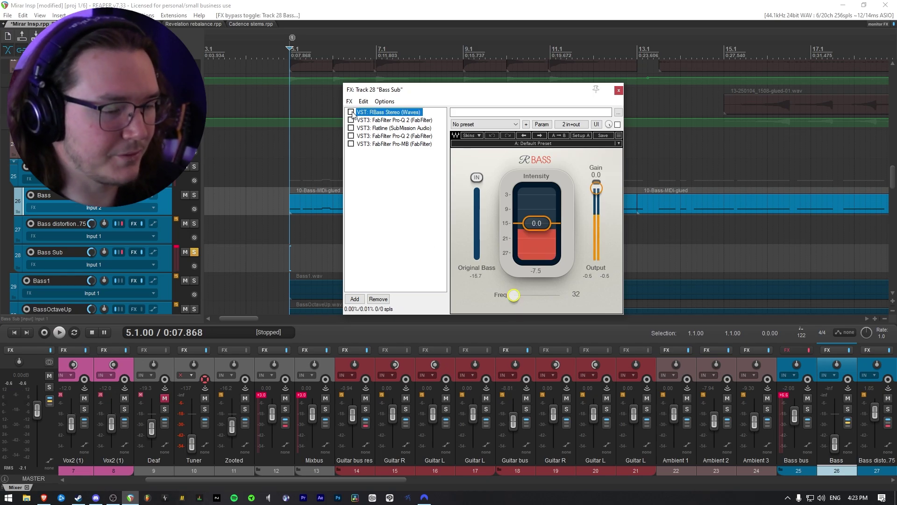
Play the unprocessed Bass Sub from bar 5, enable RBass Stereo during playback, and stop.
key("space")
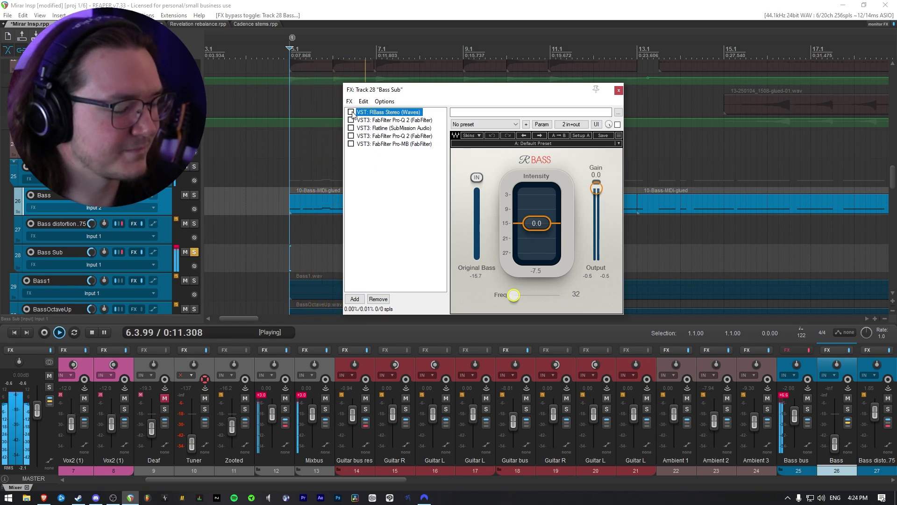
left_click(352, 113)
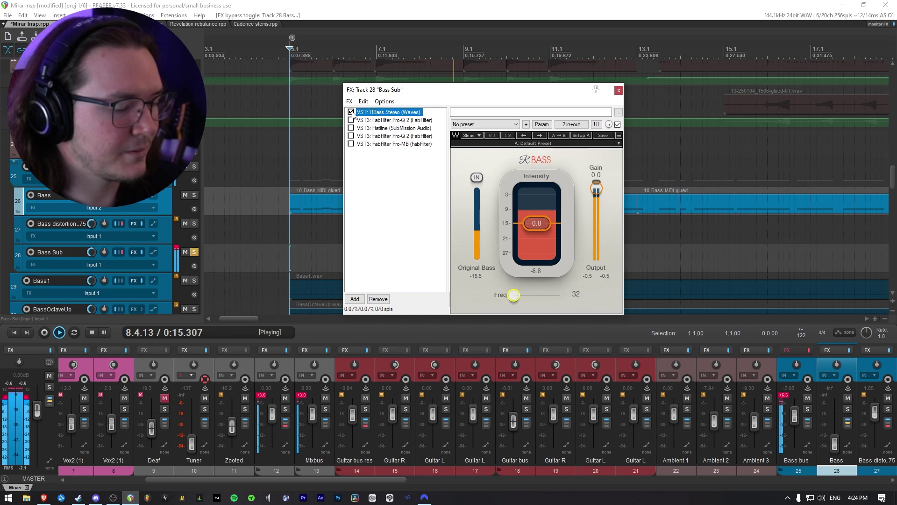
key("space")
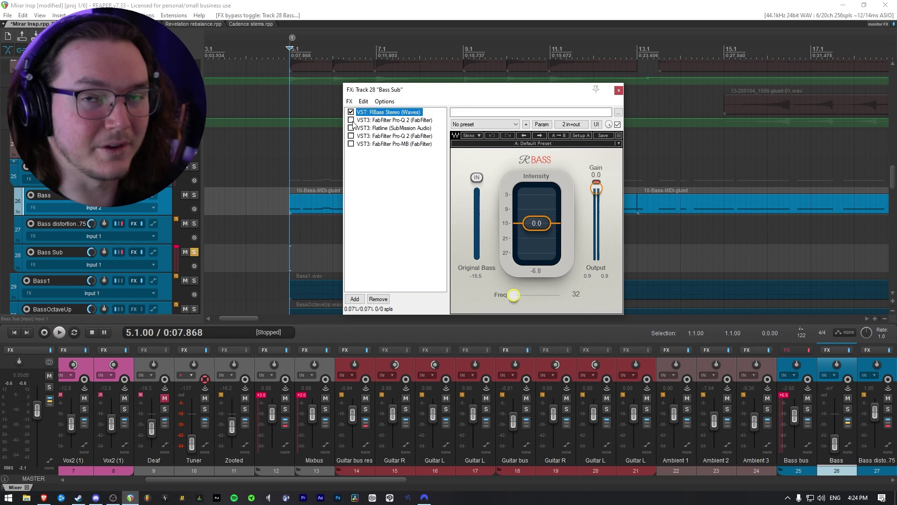
Enable the first Pro-Q 2 on the Bass Sub and play the track through its low and high cuts.
left_click(364, 121)
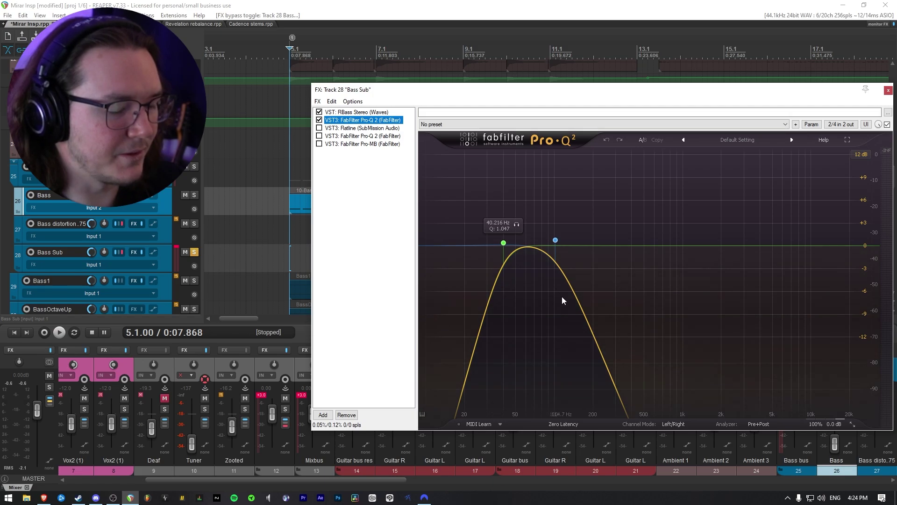
key("space")
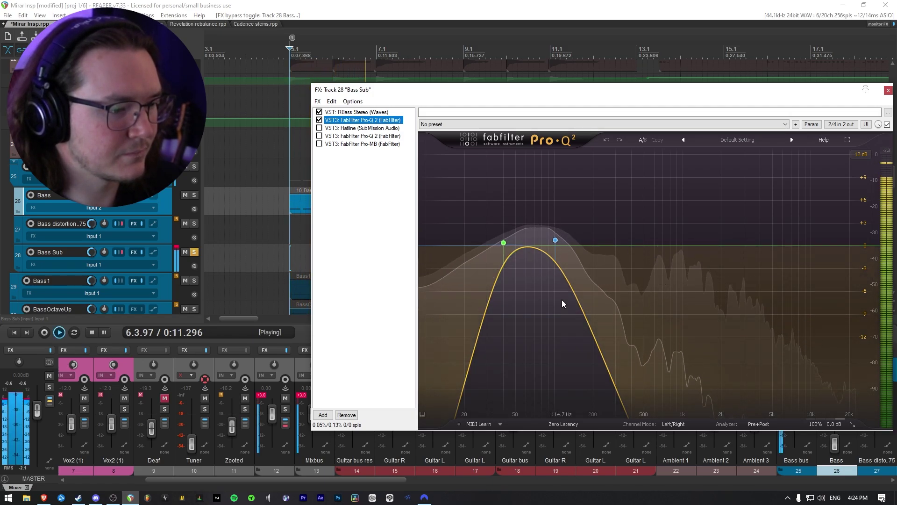
key("space")
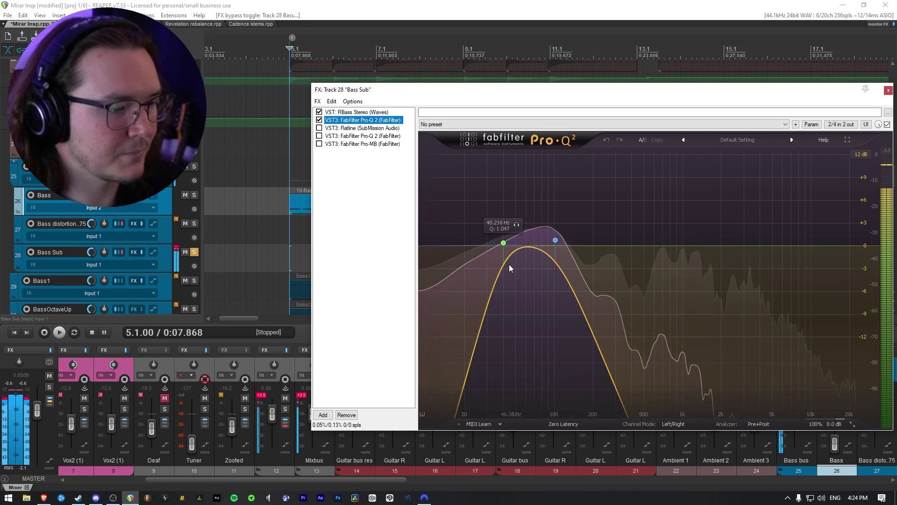
Enable Flatline on the Bass Sub and observe its limiting during playback with the master volume pulled all the way down.
left_click(319, 127)
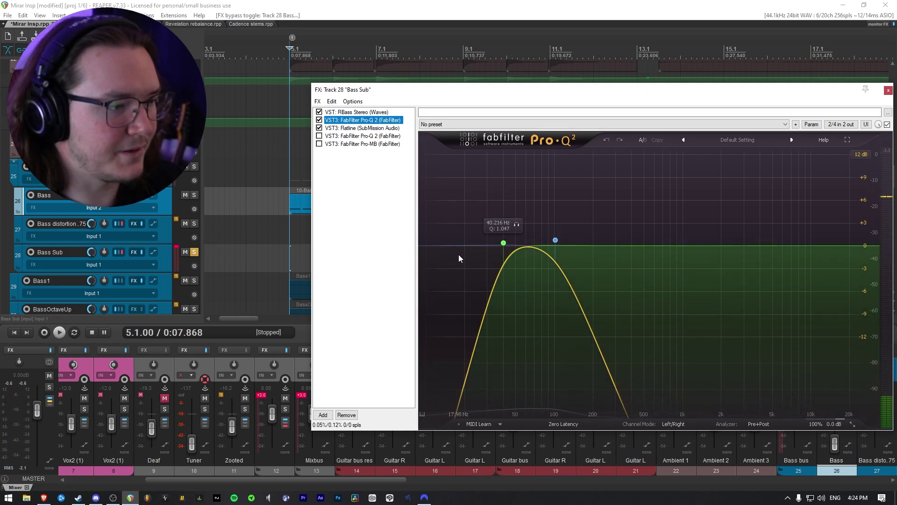
left_click(358, 128)
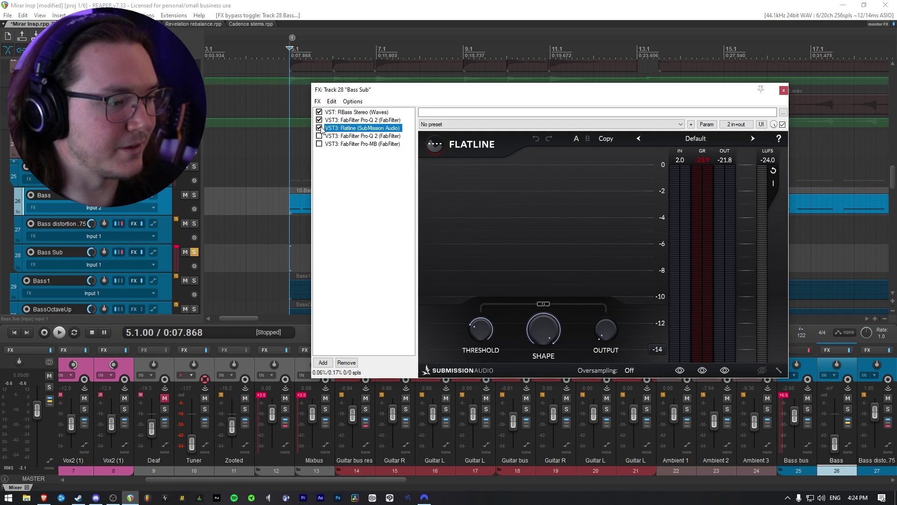
left_click_drag(37, 410, 50, 462)
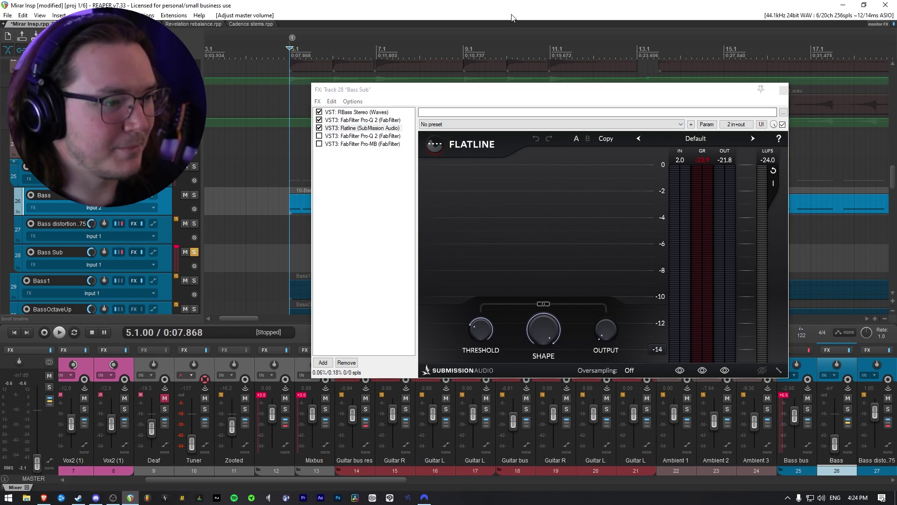
key("space")
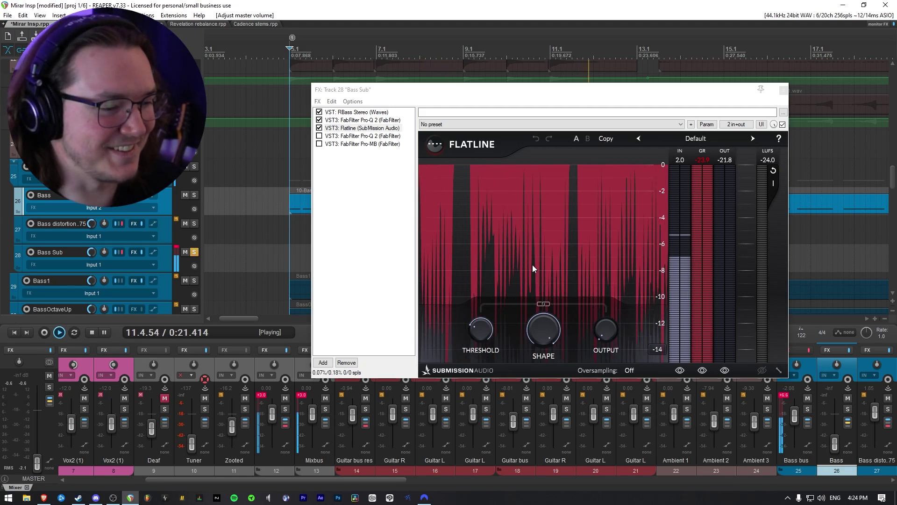
key("space")
Enable and open the second Pro-Q 2 after Flatline, and restore the master volume.
left_click(319, 136)
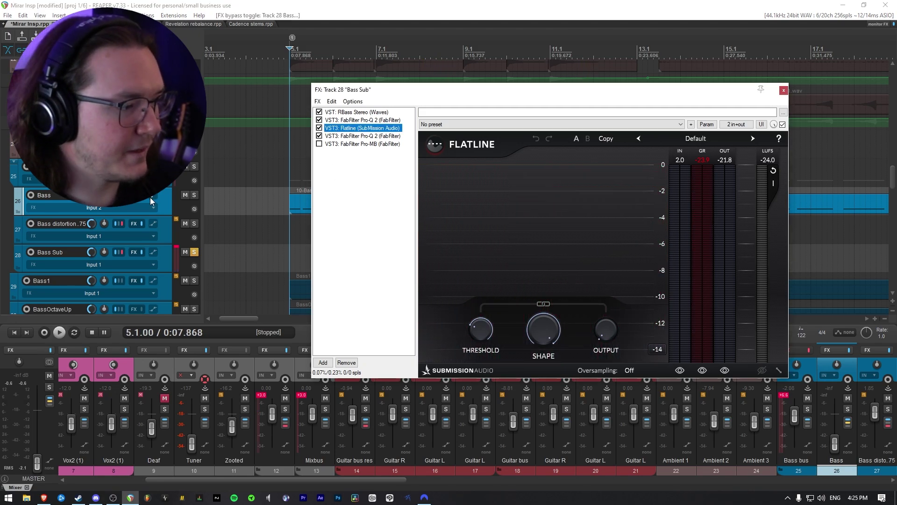
double_click(43, 444)
left_click(362, 136)
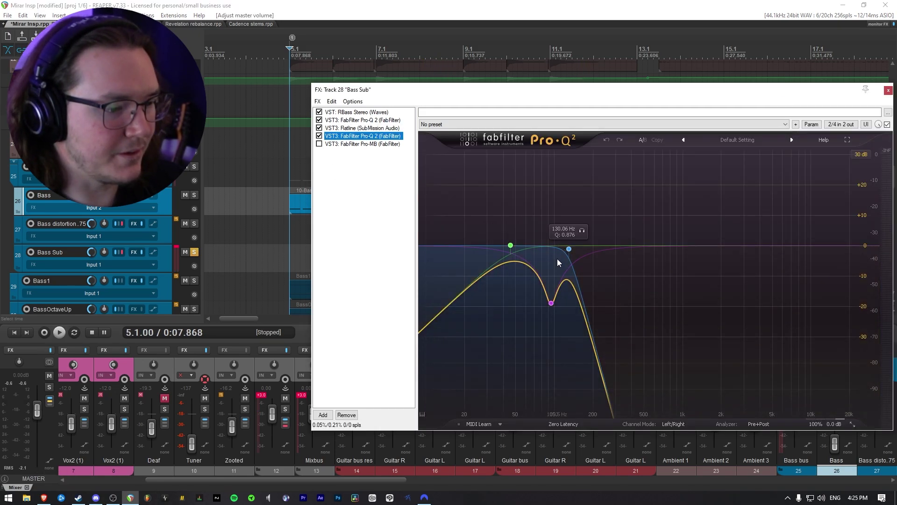
Compare the first Pro-Q 2's curve with the second's, and solo the second's 94.575 Hz cut during playback.
key("Up")
key("Up")
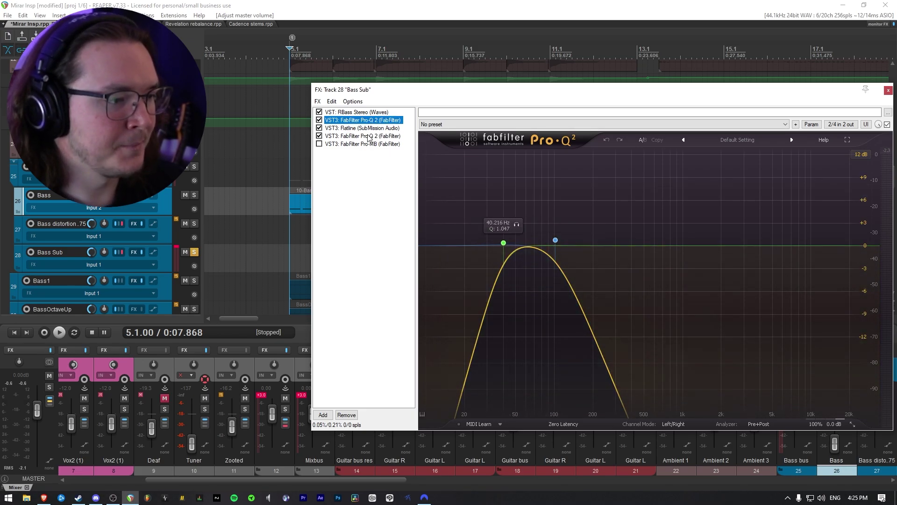
left_click(369, 136)
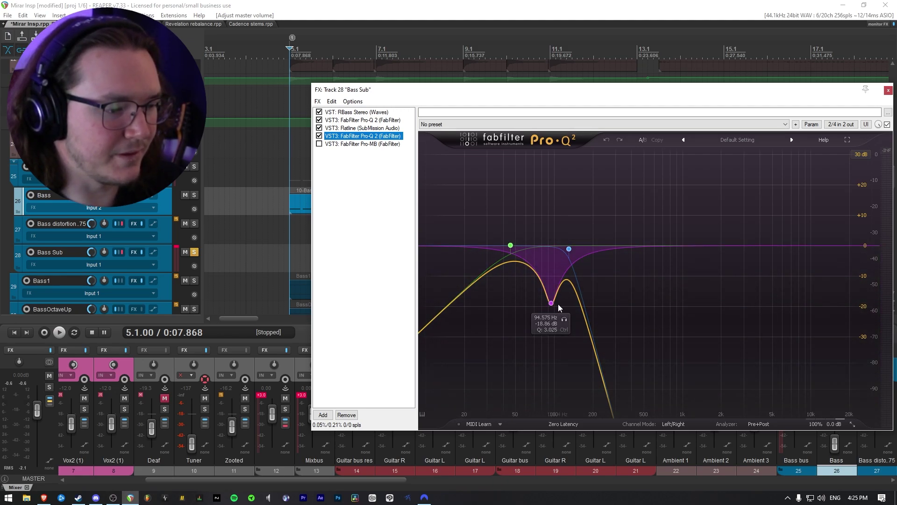
key("space")
left_click(564, 319)
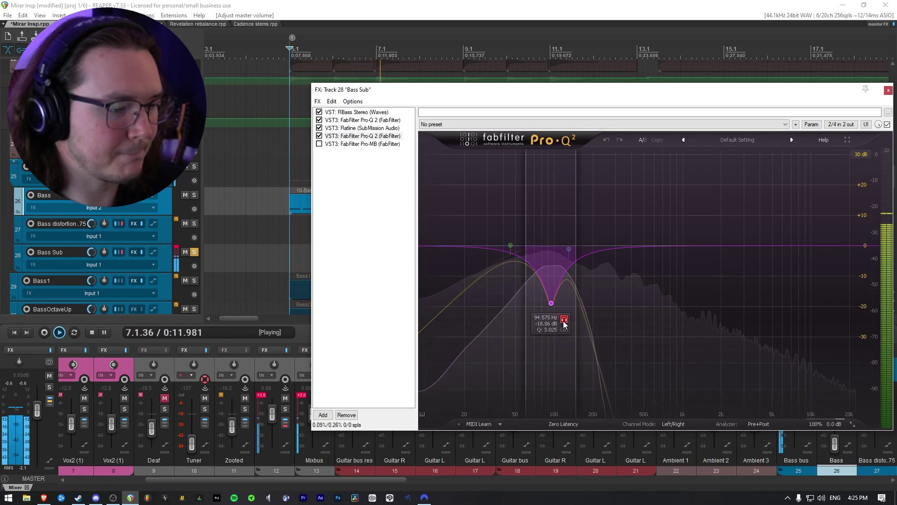
key("space")
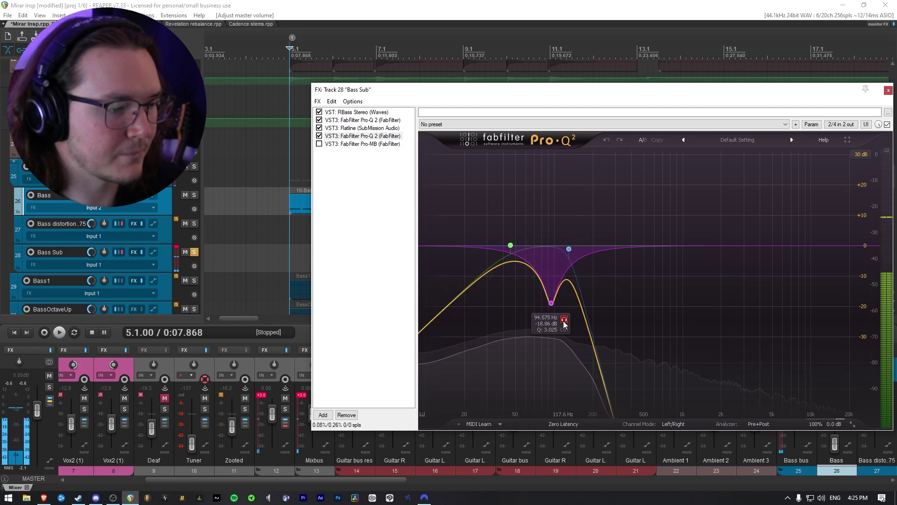
Enable Pro-MB at the end of the Bass Sub chain and play the track to observe its single low band compressing.
left_click(388, 144)
left_click_drag(522, 99, 458, 87)
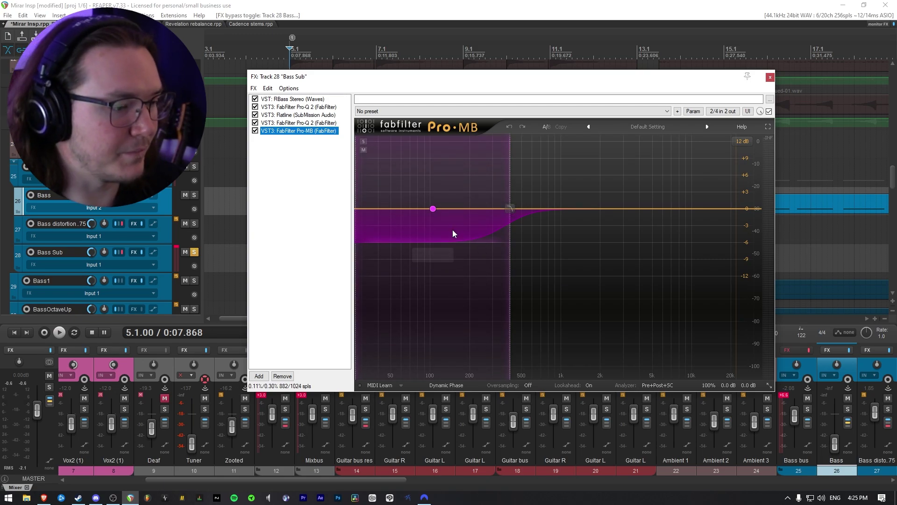
key("space")
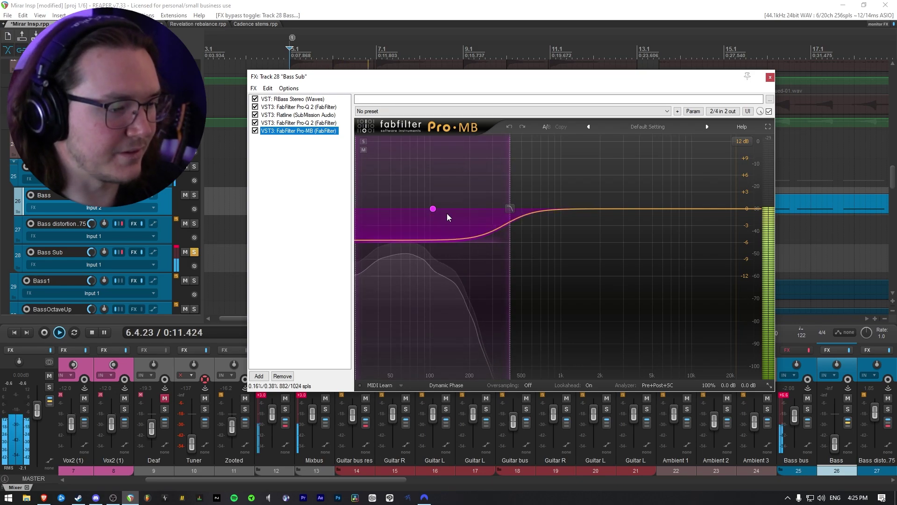
mouse_move(434, 211)
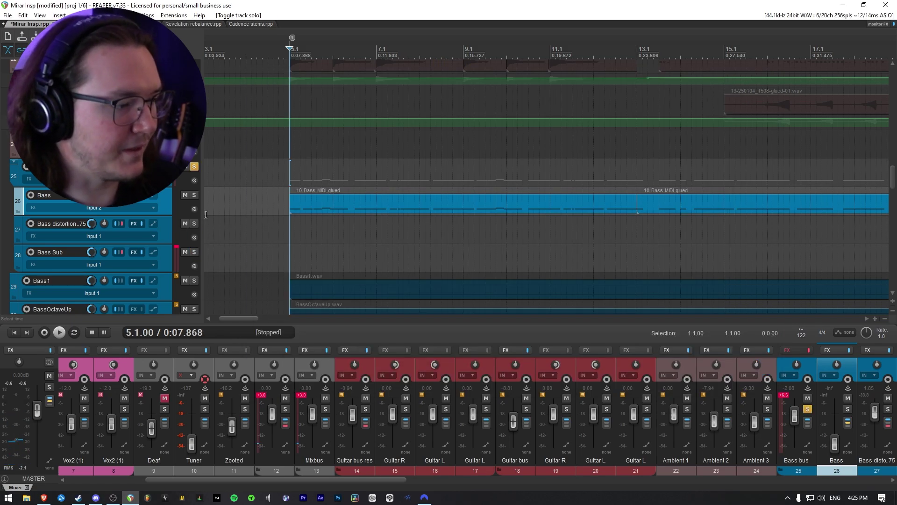
Play the soloed Bass bus from bar 5 to hear the distortion and sub layers together, and stop playback.
key("space")
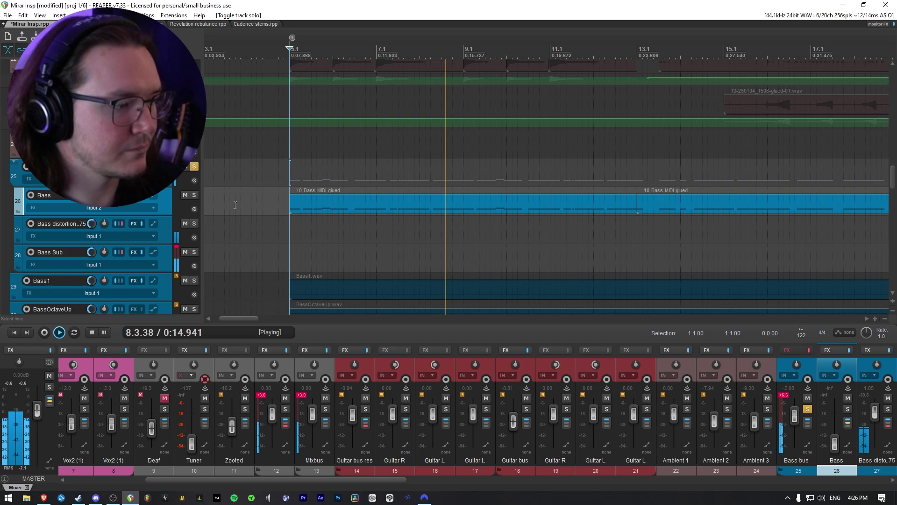
key("space")
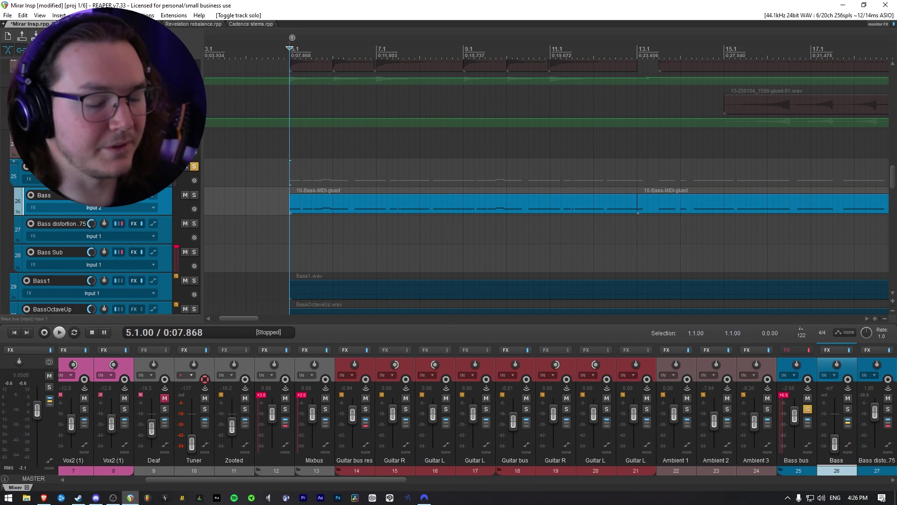
Open Virtual Tape Machines in the Bass bus effects container, and play the bus with all the container's plugins bypassed.
left_click(141, 166)
left_click(134, 166)
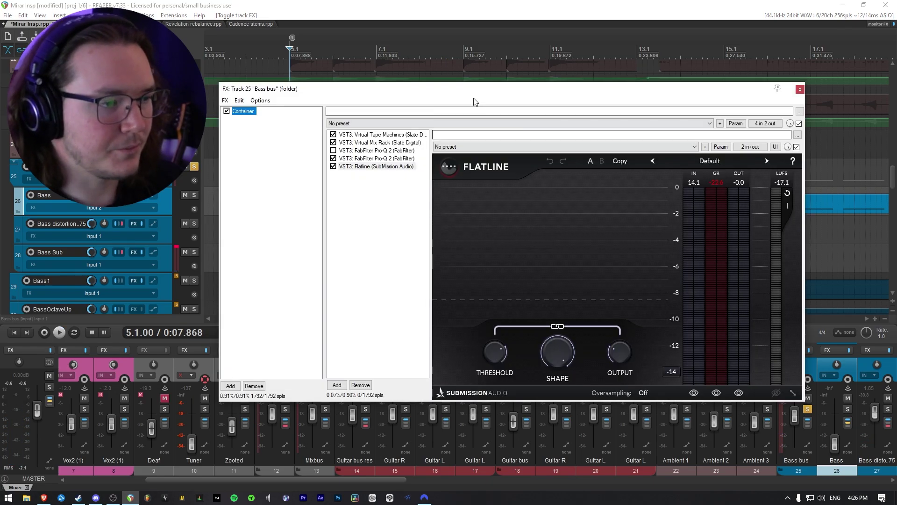
left_click_drag(477, 90, 496, 88)
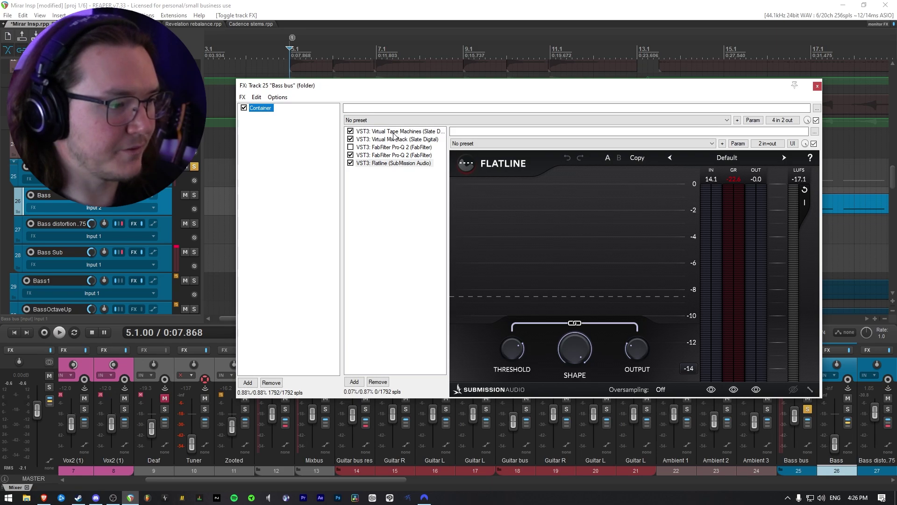
left_click(378, 133)
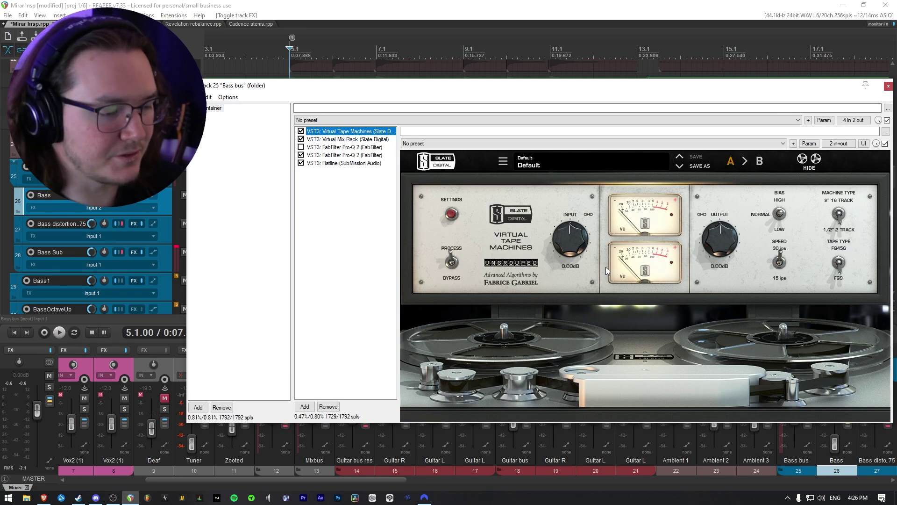
key("space")
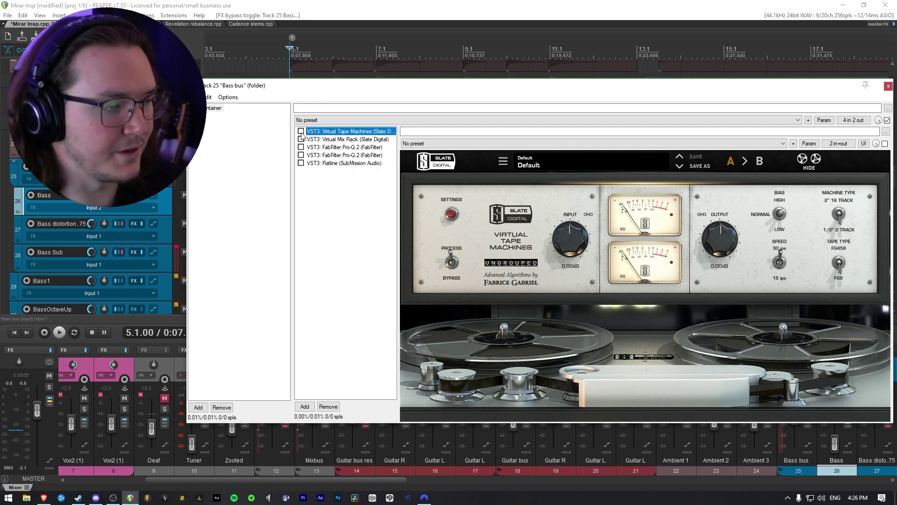
left_click(301, 131, "ctrl")
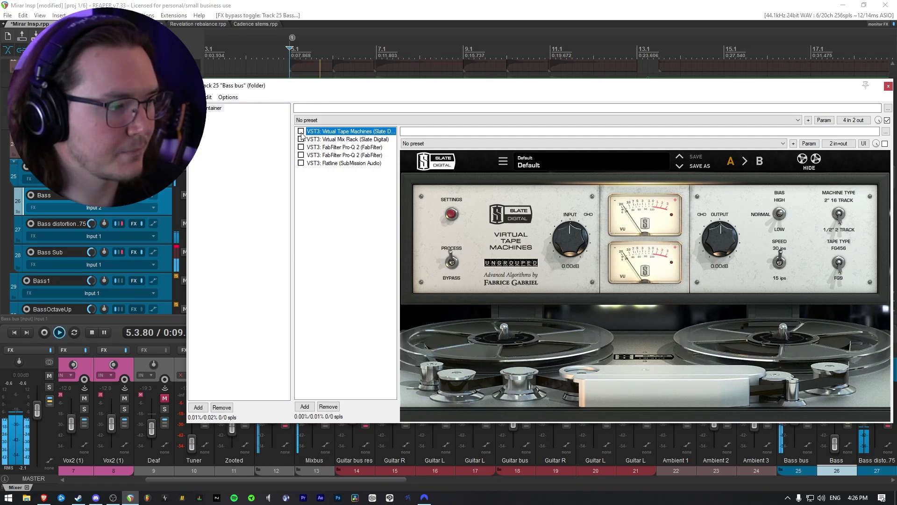
Enable Virtual Tape Machines during playback, stop, and enable Virtual Mix Rack to examine its FG-Bomber module.
left_click(301, 132)
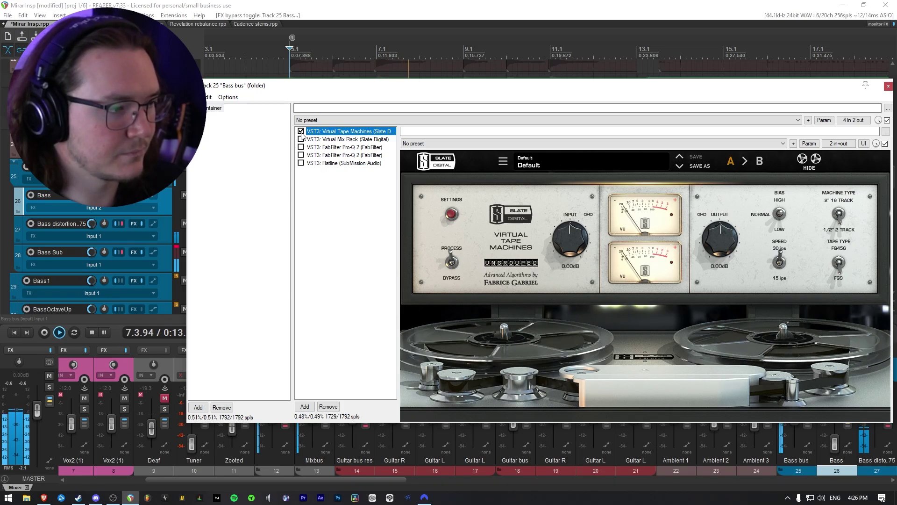
key("space")
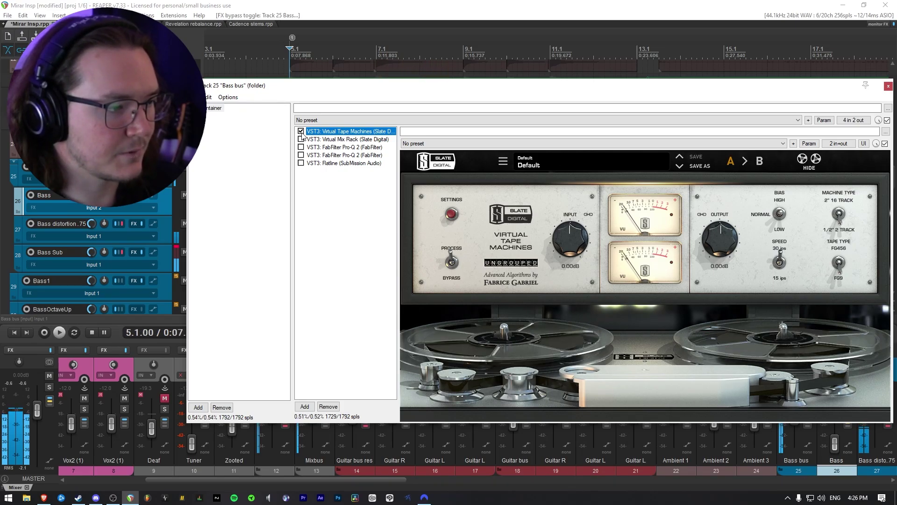
left_click(315, 148)
left_click(303, 141)
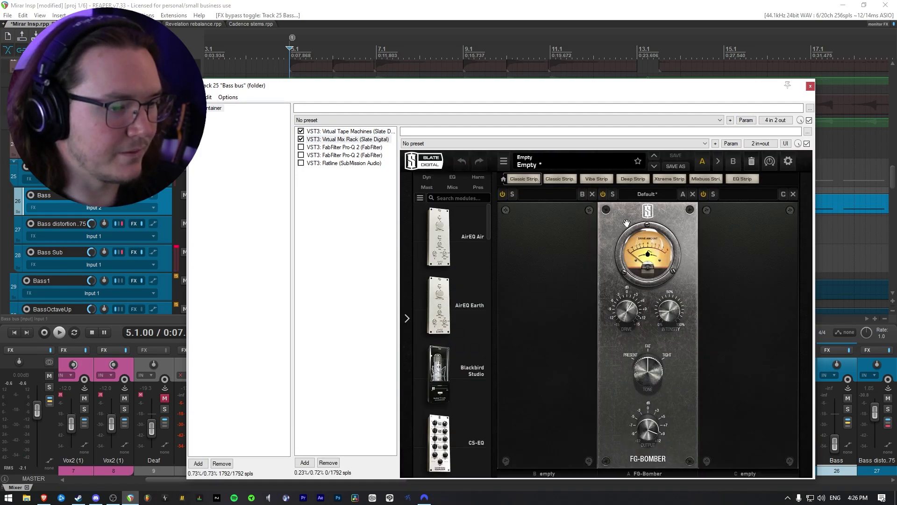
left_click_drag(583, 85, 579, 51)
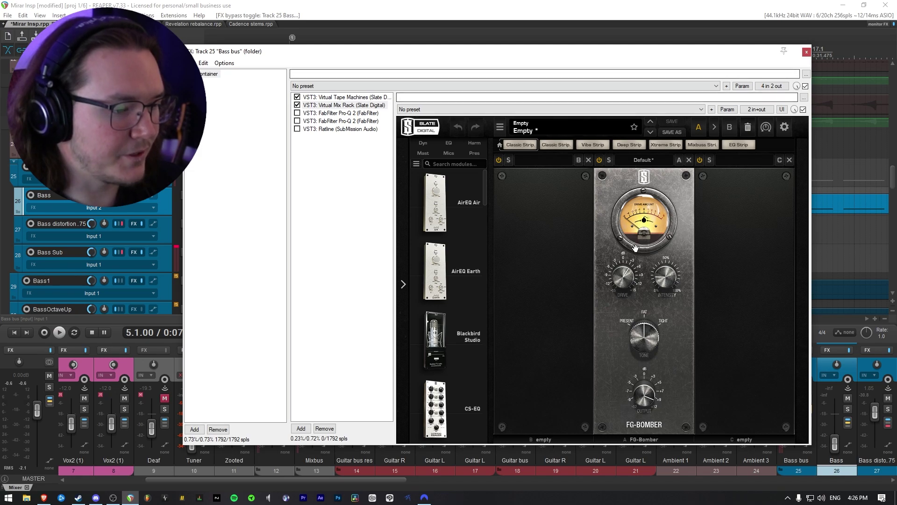
mouse_move(626, 277)
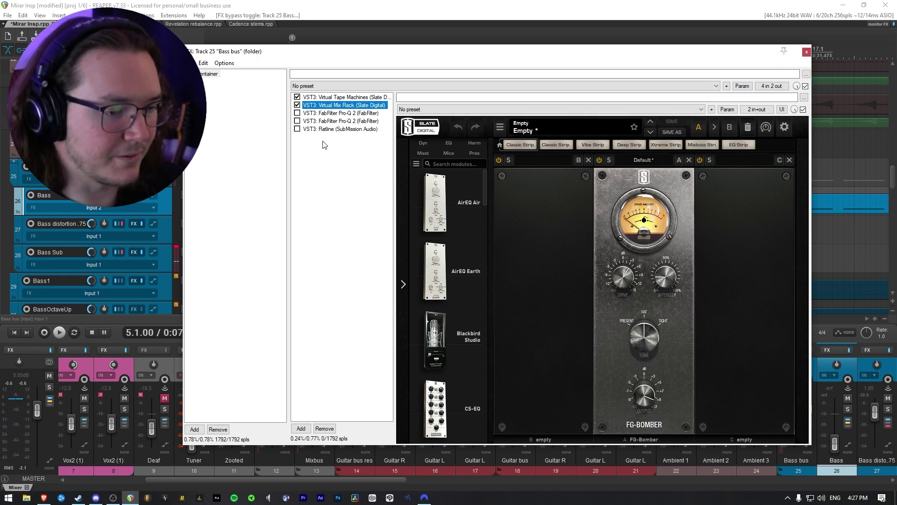
Enable the second Pro-Q 2 in the Bass bus container and select its cluster of narrow upper-mid cuts for inspection.
left_click(298, 121)
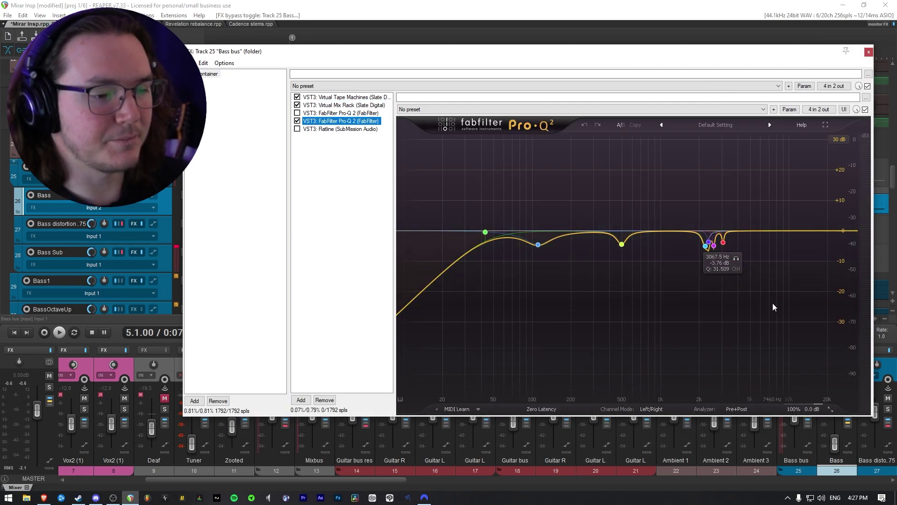
left_click_drag(778, 294, 657, 194)
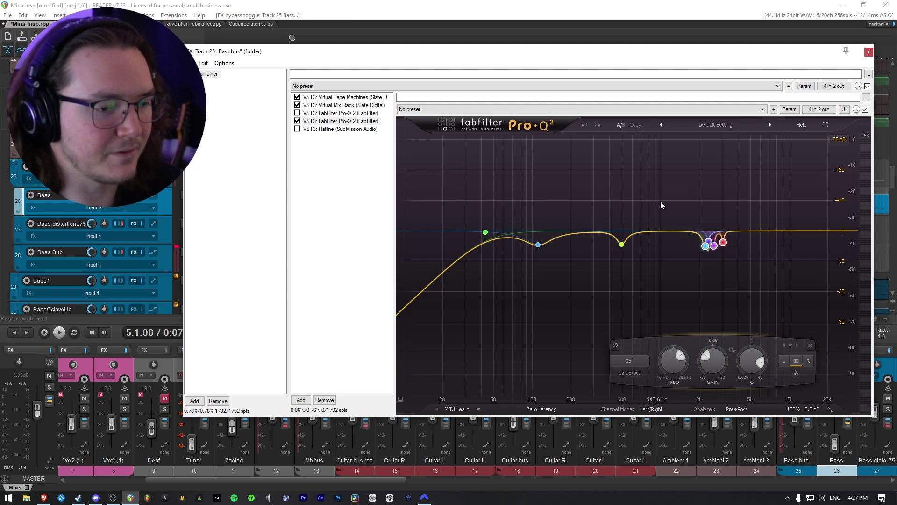
left_click(651, 180)
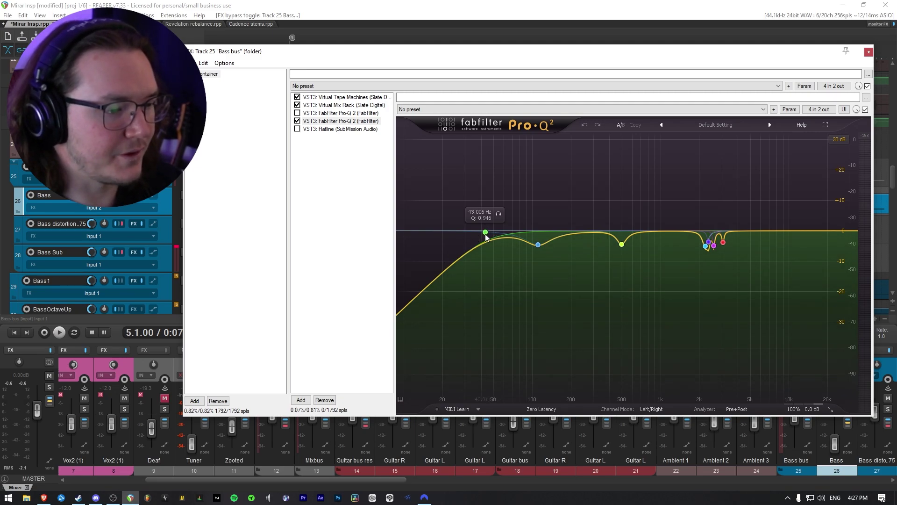
Play the bus and solo the second Pro-Q 2's 110.91 Hz and 497.38 Hz cuts one at a time.
left_click(538, 247)
key("space")
left_click(552, 261)
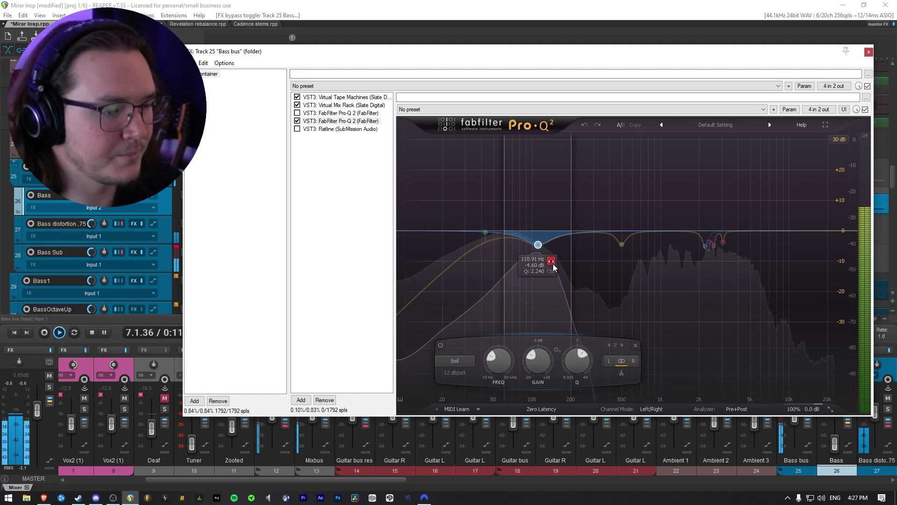
left_click(621, 244)
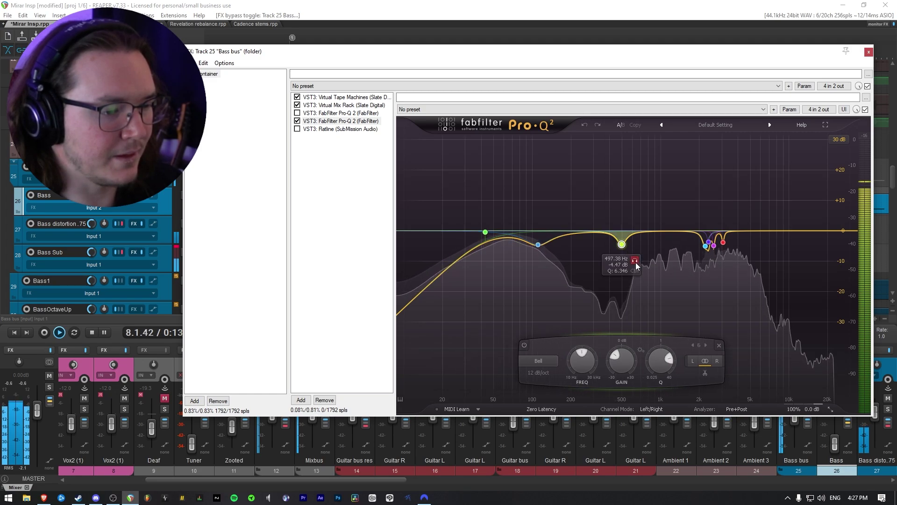
left_click(635, 261)
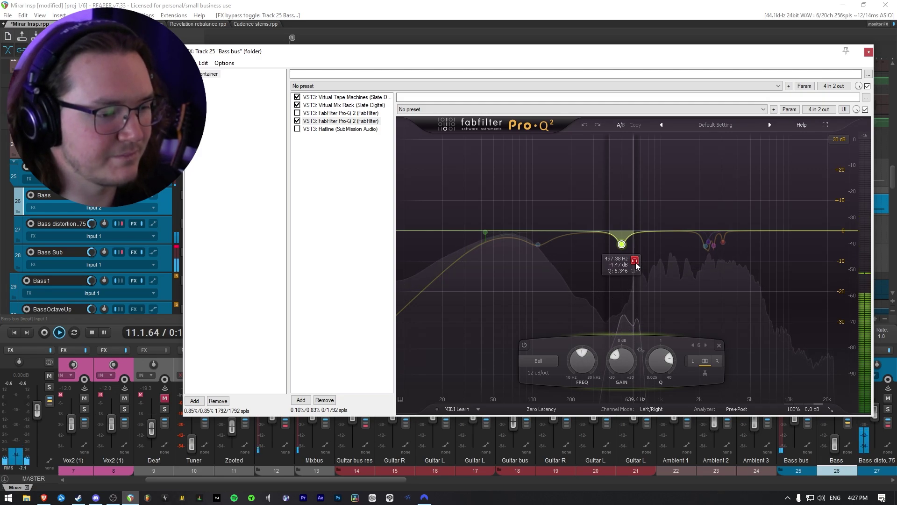
left_click(635, 261)
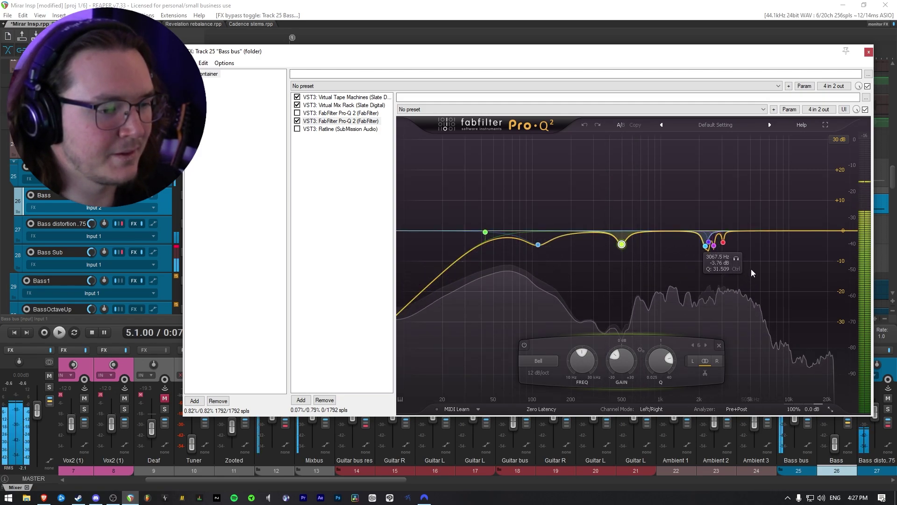
Solo the 3067.5 Hz cut during playback, and compare the four upper-mid cuts bypassed and re-enabled together.
left_click(737, 259)
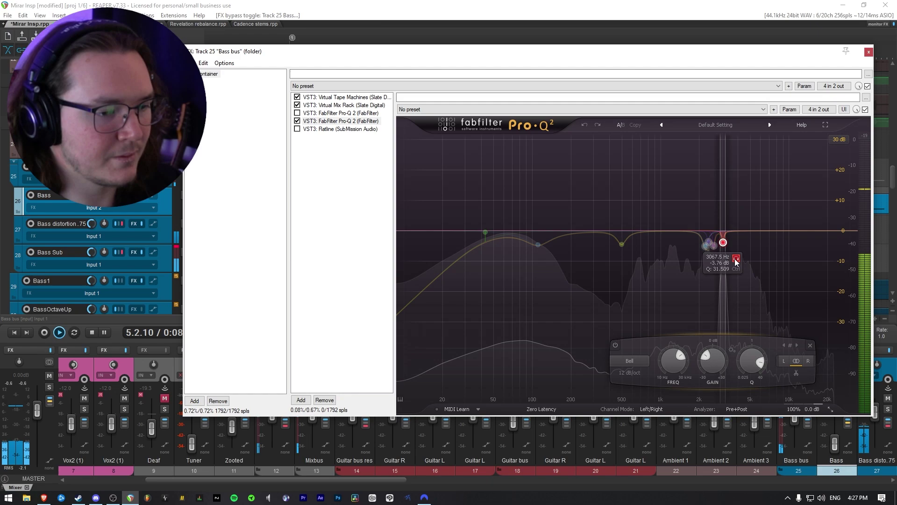
left_click(737, 260)
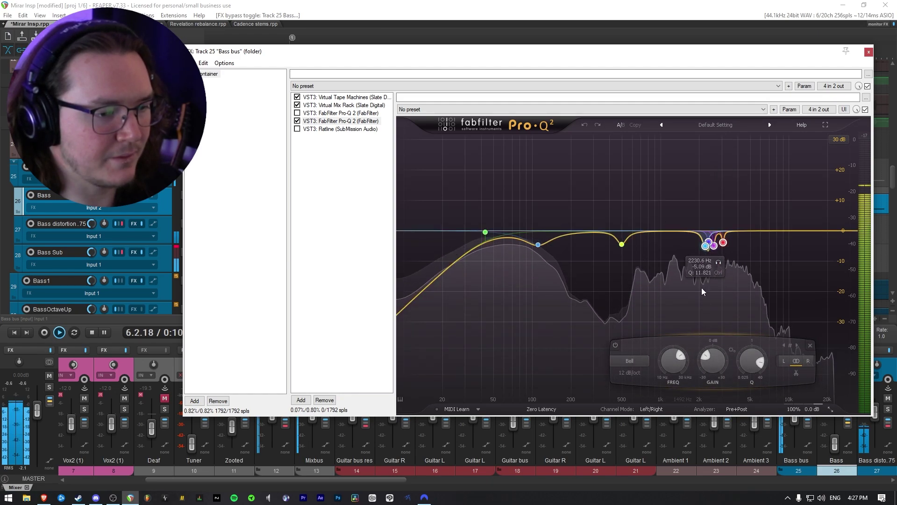
left_click(615, 345)
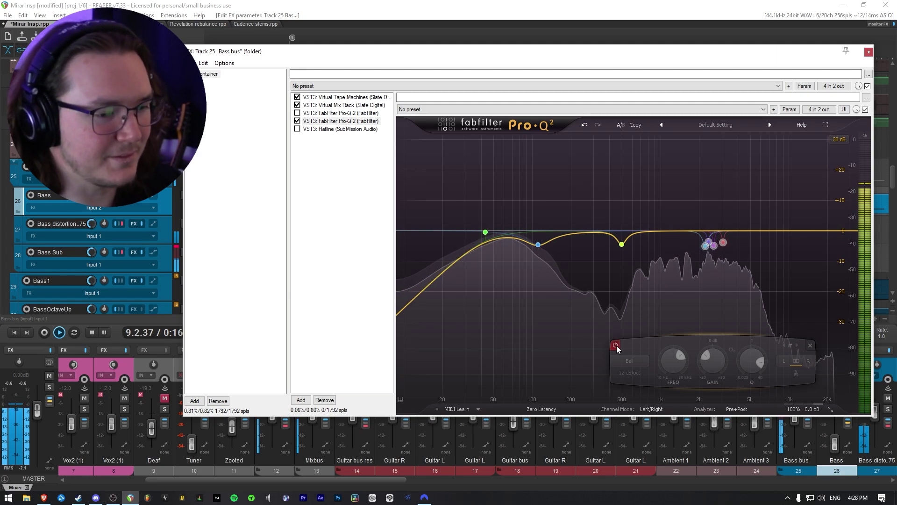
left_click(616, 345)
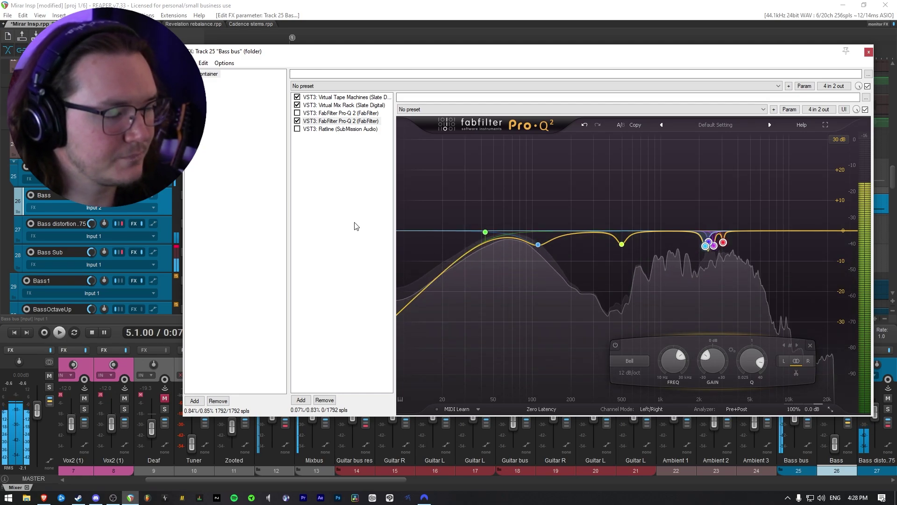
Open Flatline at the end of the Bass bus container and toggle it from bypassed to enabled during playback.
left_click(297, 129)
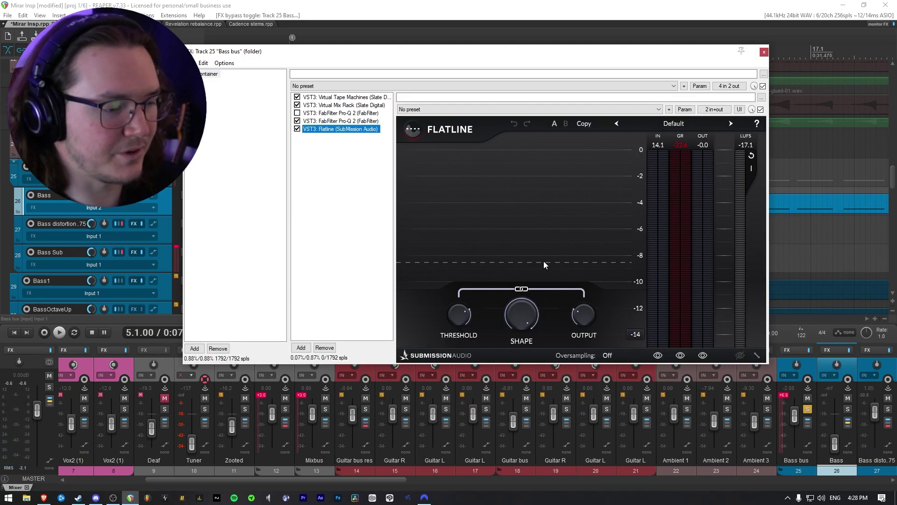
left_click_drag(365, 52, 432, 55)
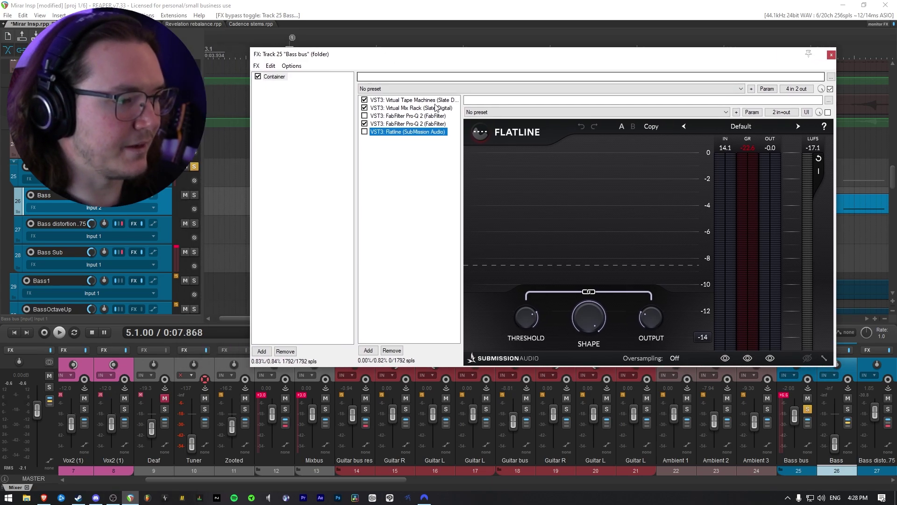
left_click(365, 131)
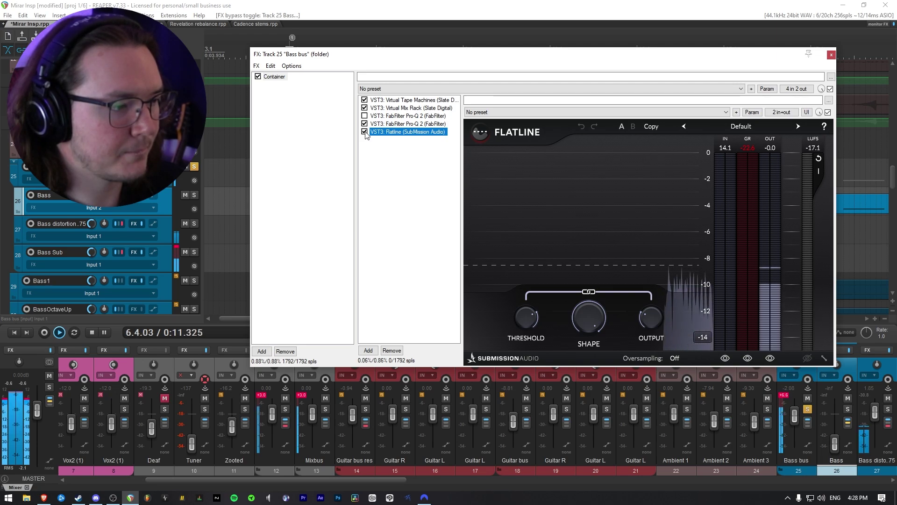